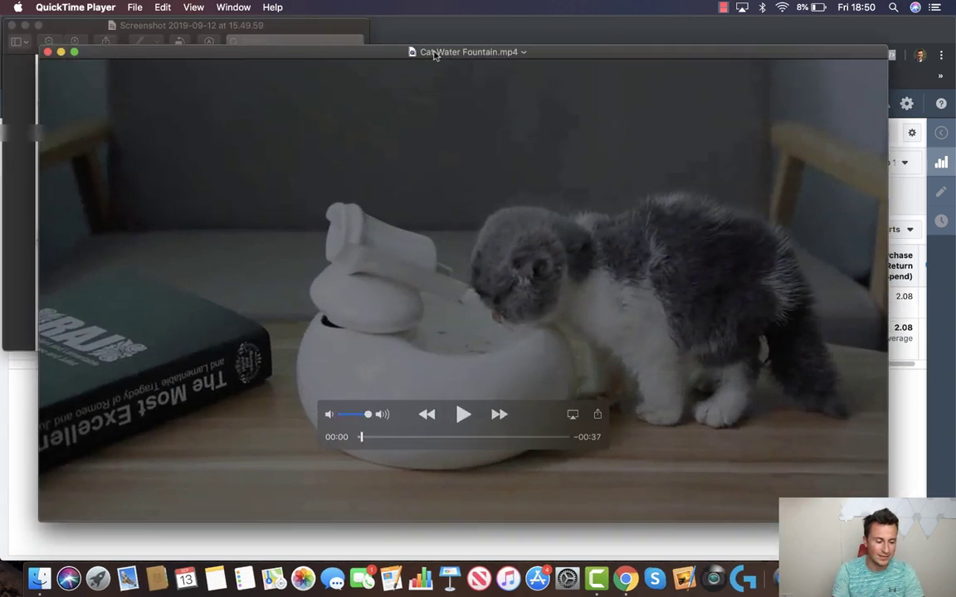
Step: Play Cat Water Fountain.mp4 at a reduced volume and pause it, clearing away the video and screenshot windows when finished
click(461, 415)
drag(368, 414, 347, 415)
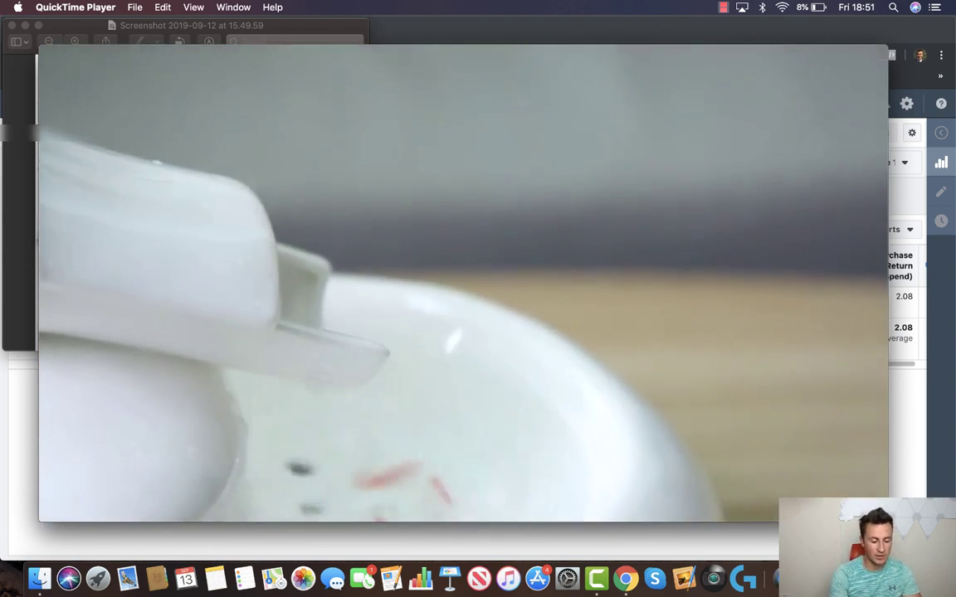
mouse_move(638, 322)
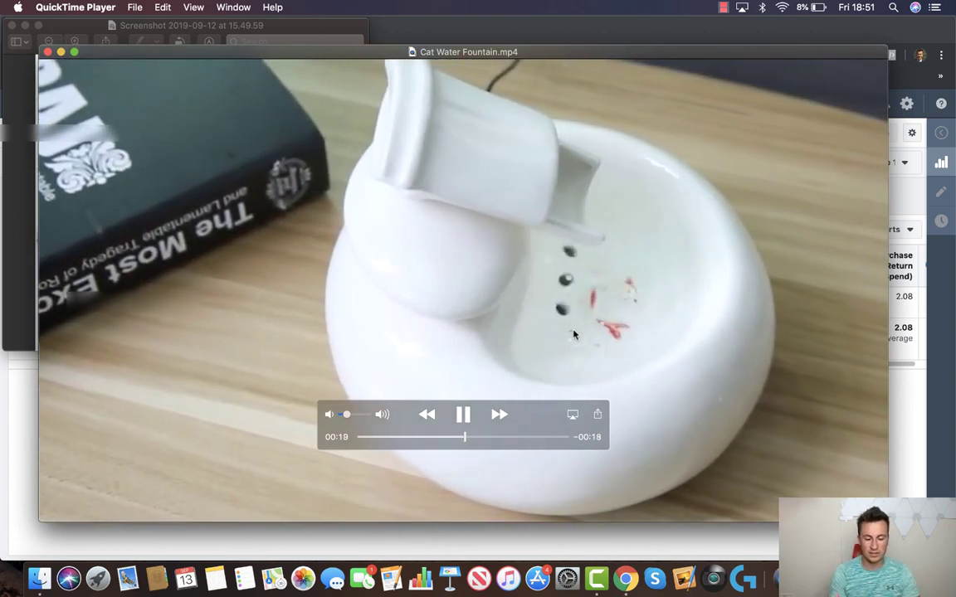
click(464, 417)
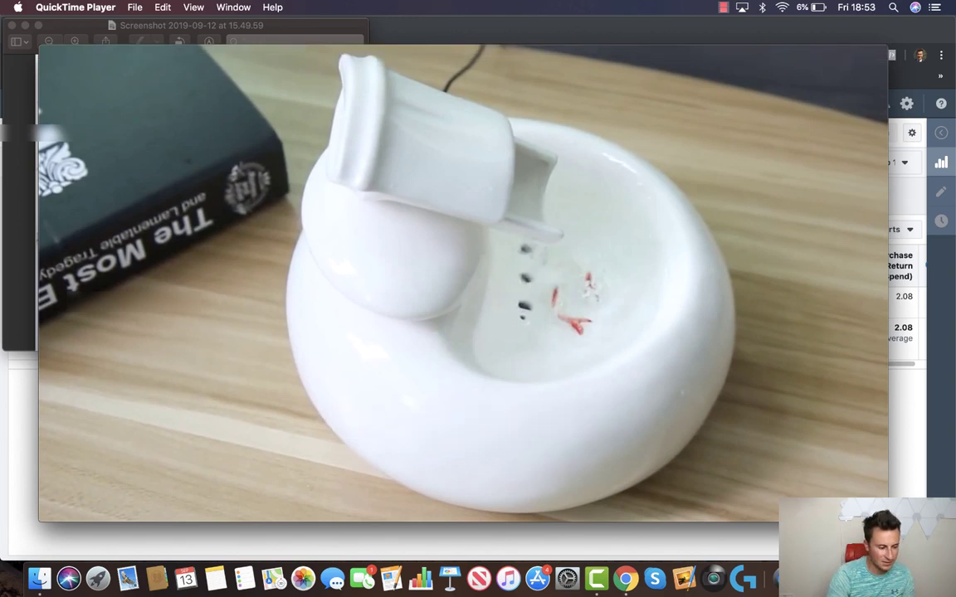
click(46, 54)
click(25, 26)
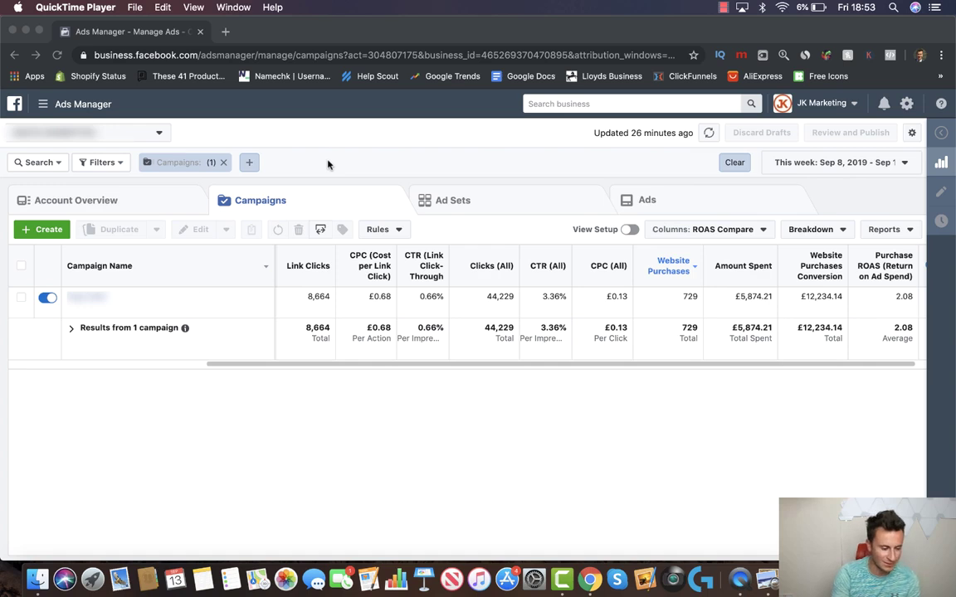
Step: Start creating a new ad campaign and switch it to the first ad account listed under the personal accounts
click(42, 232)
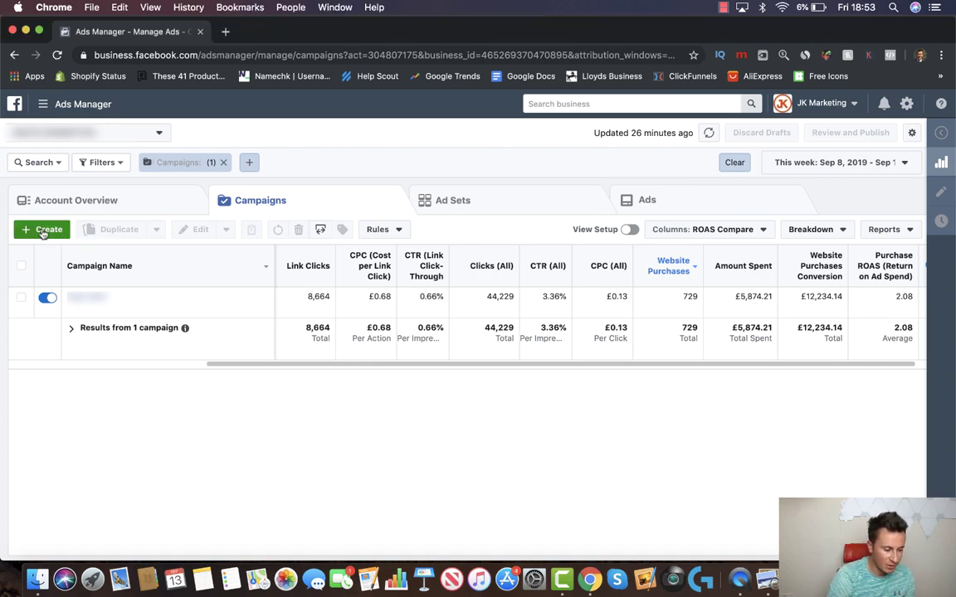
click(42, 230)
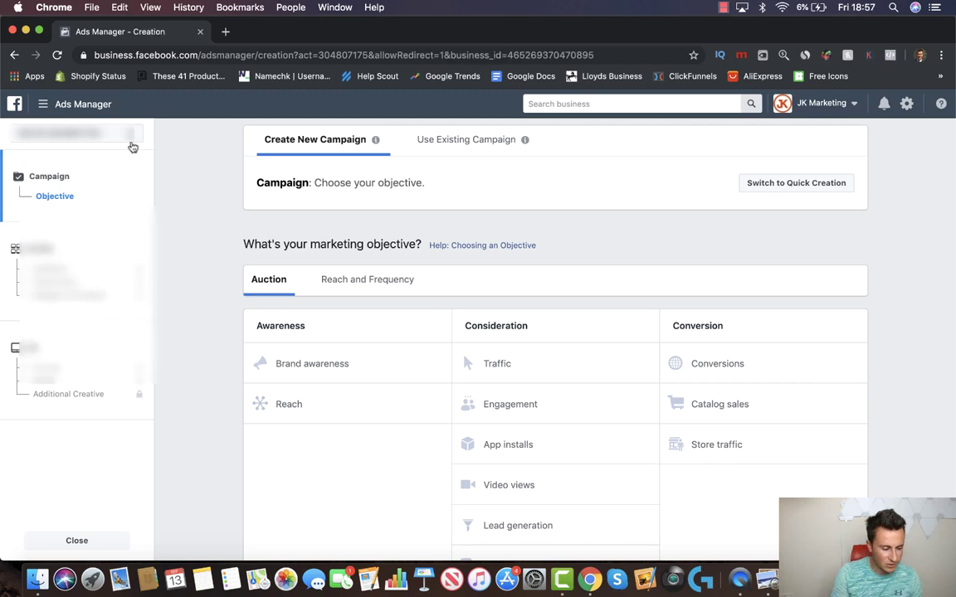
click(126, 133)
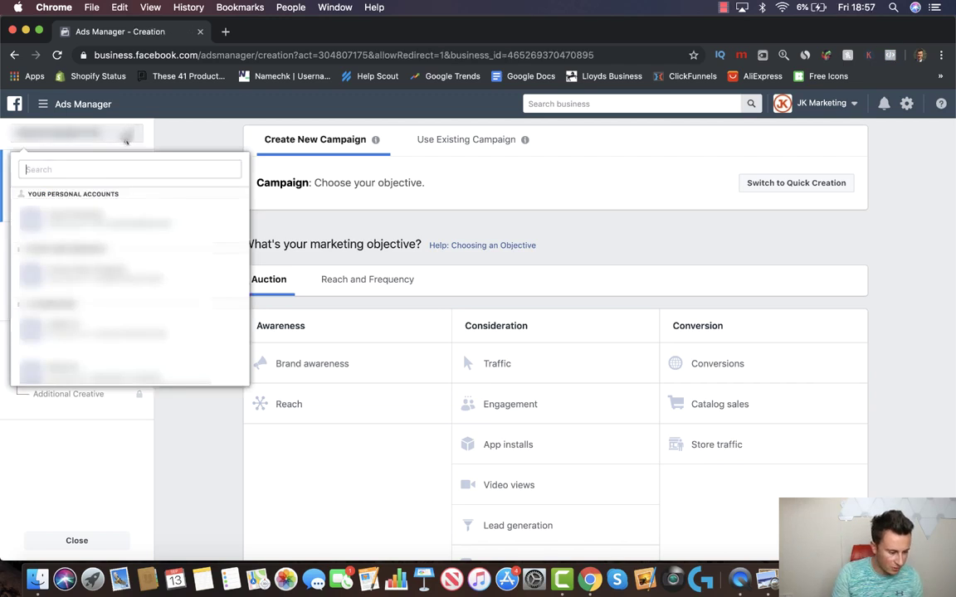
click(117, 221)
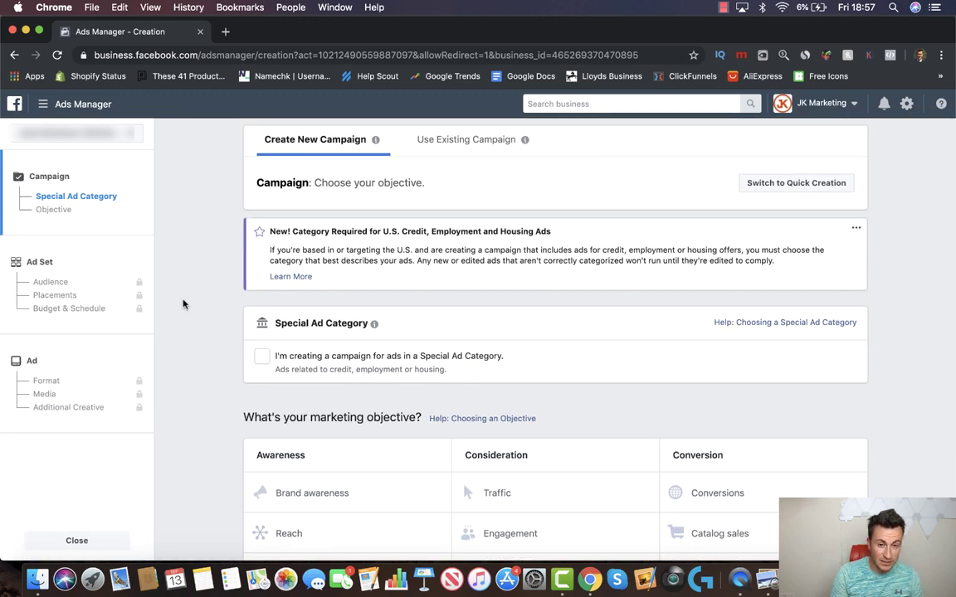
Step: Select Engagement as the campaign's marketing objective, with Page likes as the engagement type
scroll(183, 305, down, 2)
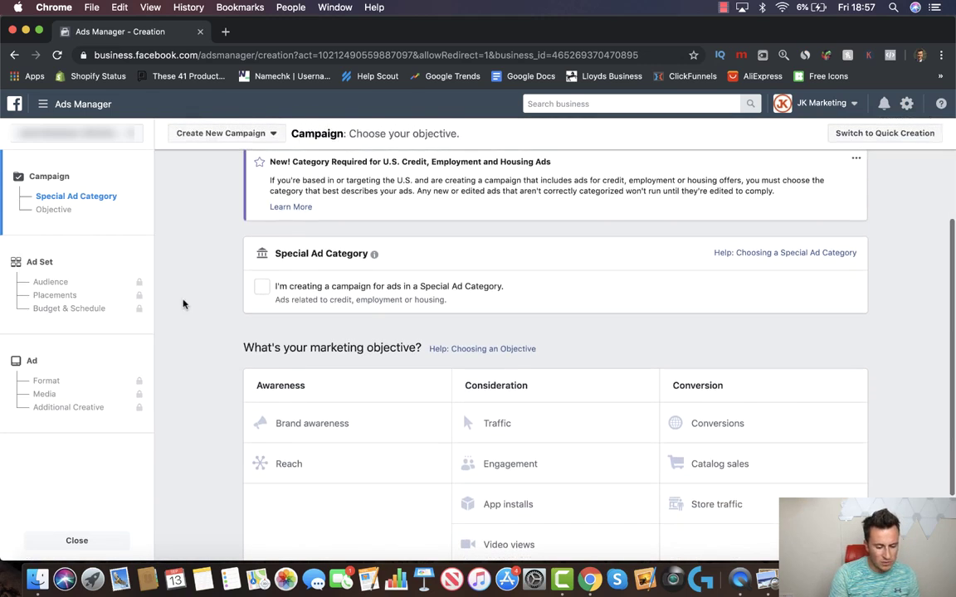
scroll(184, 305, down, 1)
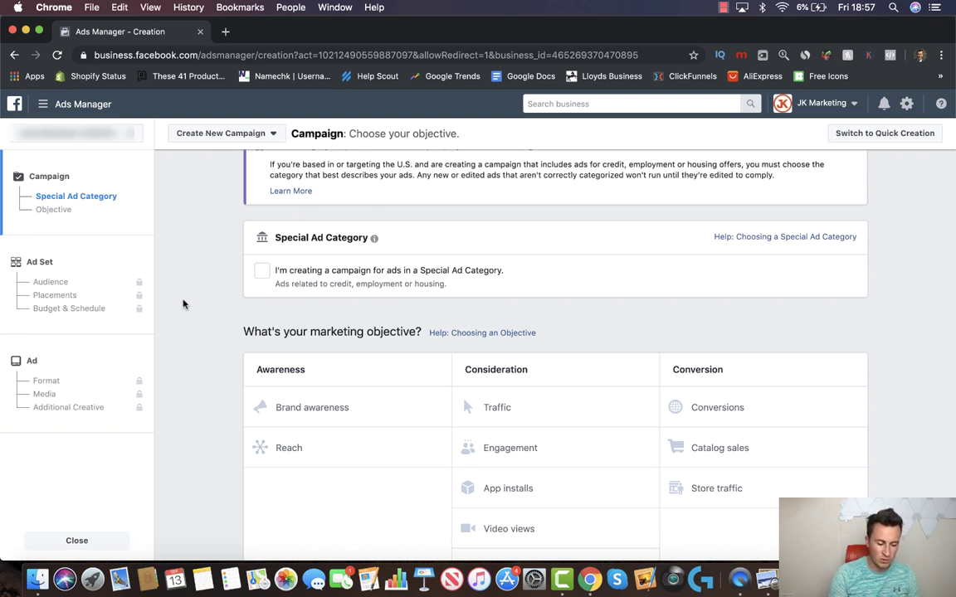
scroll(184, 305, down, 2)
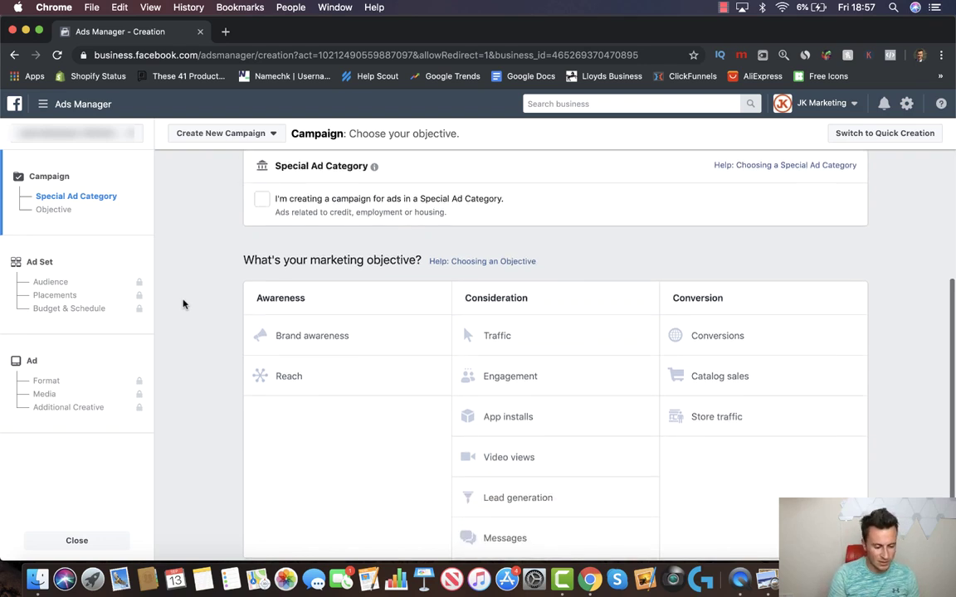
click(553, 375)
scroll(199, 362, down, 1)
scroll(193, 362, down, 5)
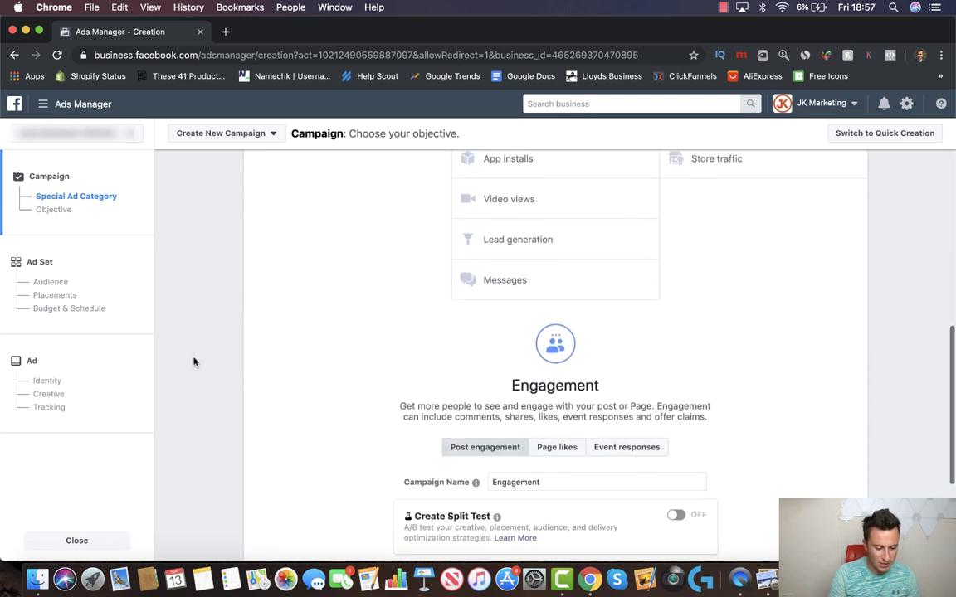
scroll(193, 361, down, 3)
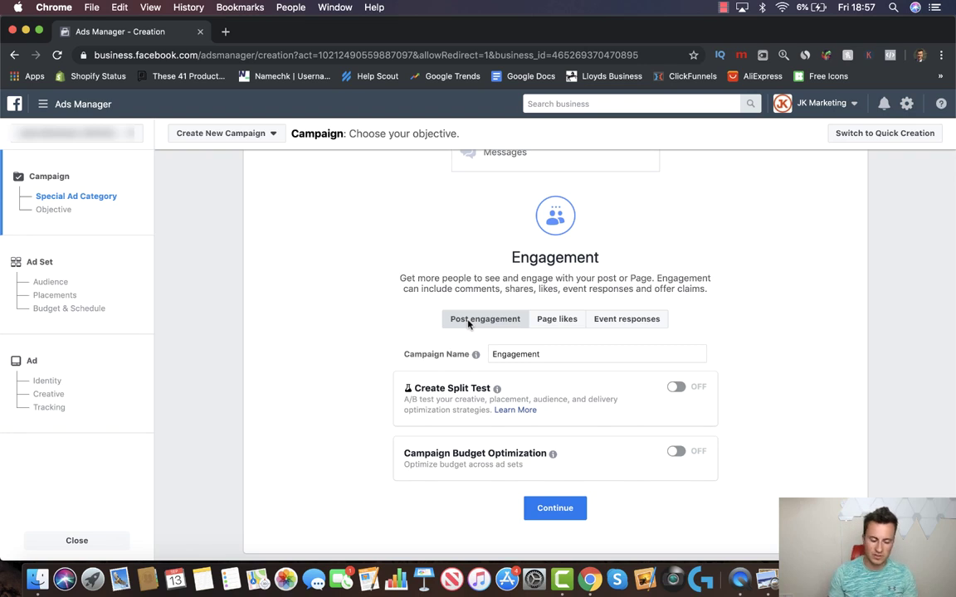
click(557, 320)
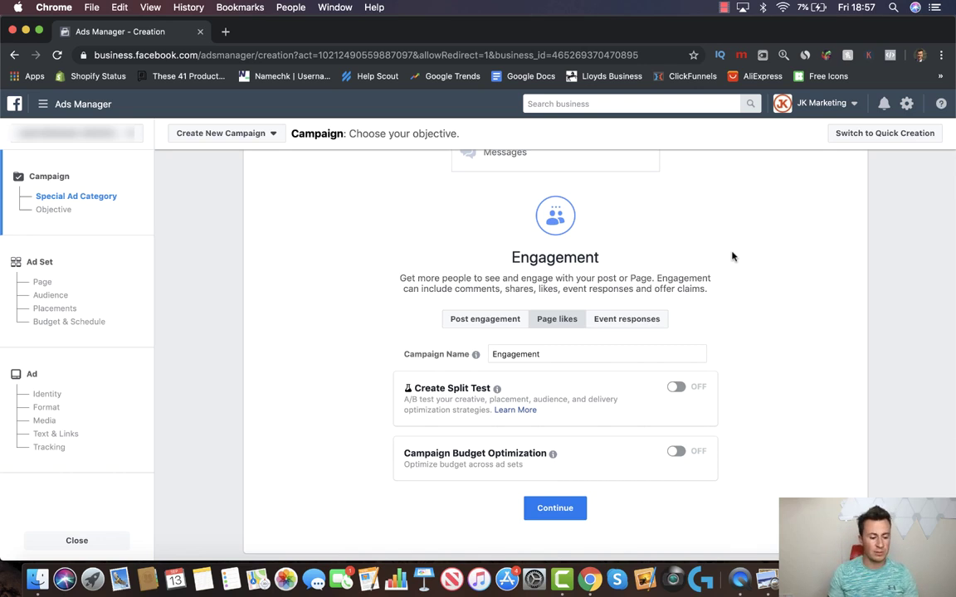
Step: Choose Conversions as the campaign's marketing objective
scroll(731, 257, up, 5)
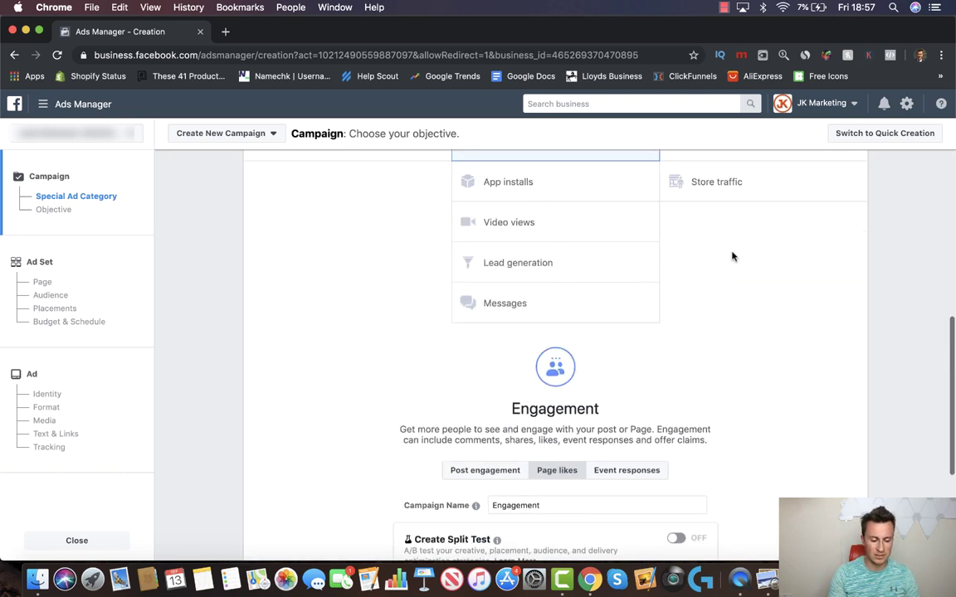
mouse_move(855, 263)
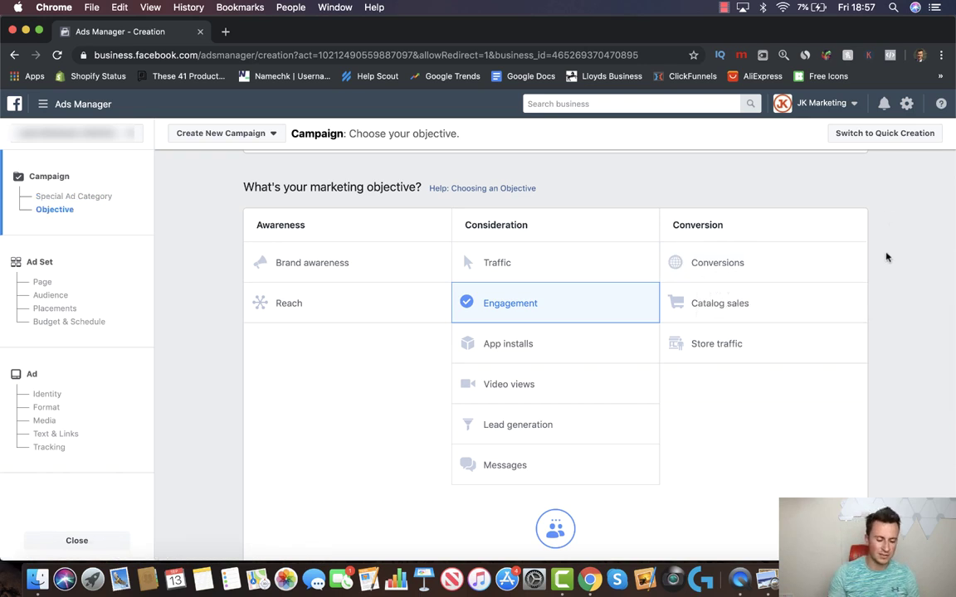
click(747, 271)
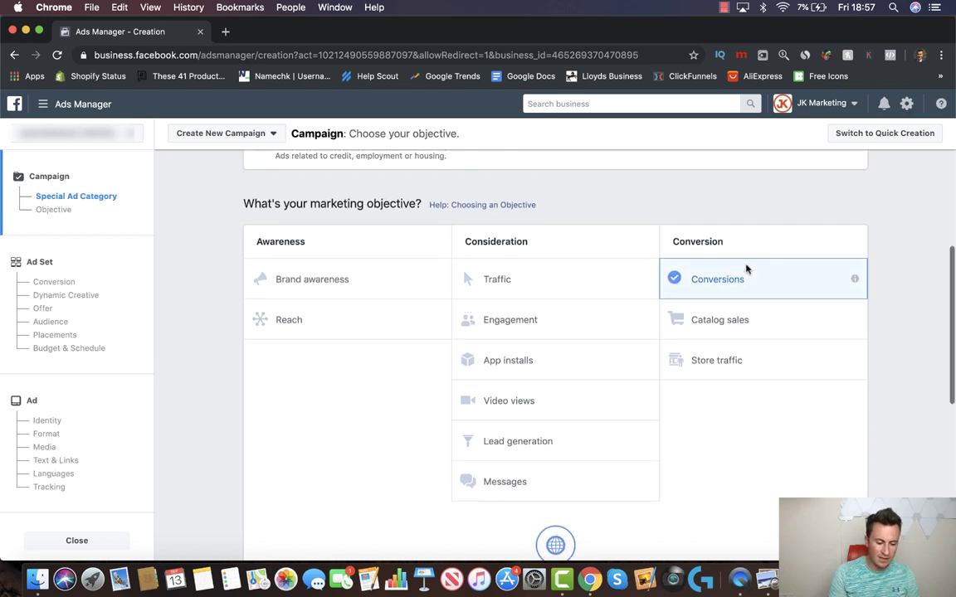
scroll(862, 226, up, 2)
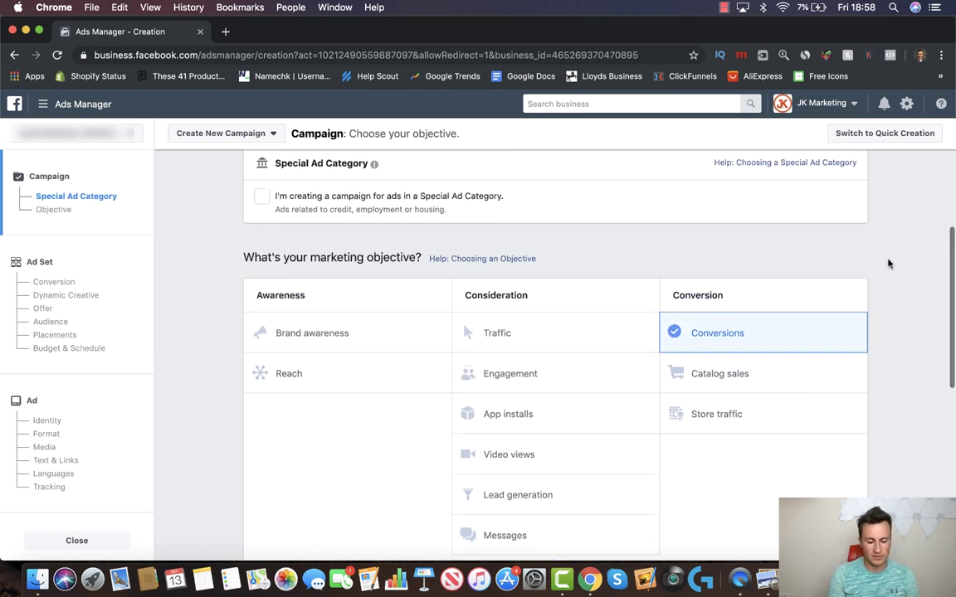
Step: Name the campaign "Cat Fountain" and continue to the ad set settings
scroll(888, 264, down, 3)
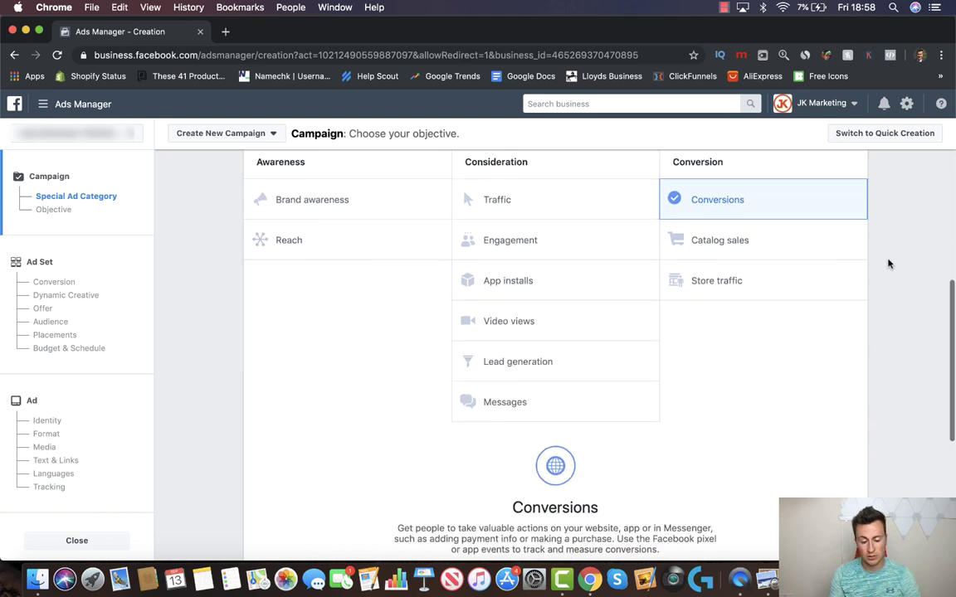
scroll(887, 264, down, 3)
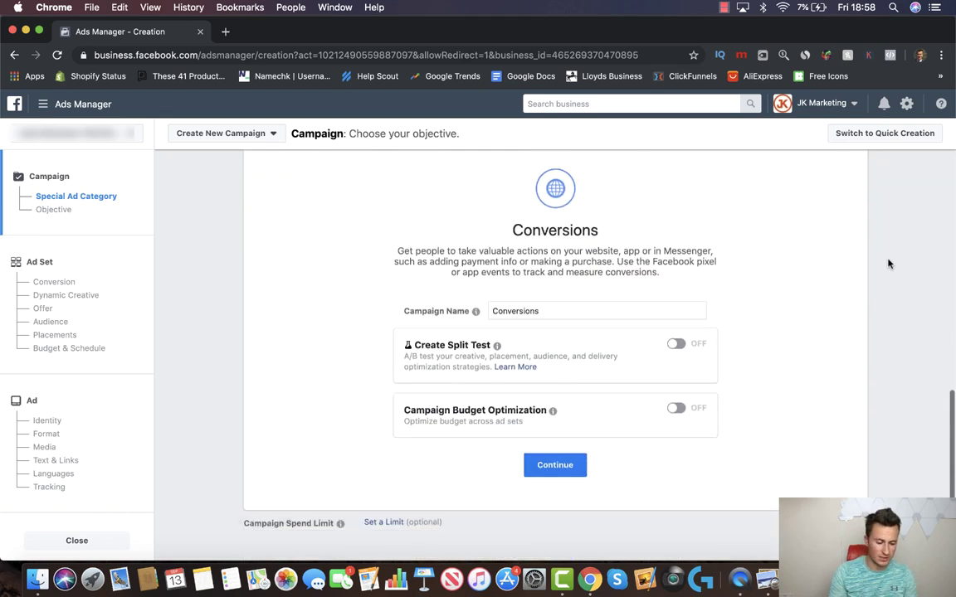
double_click(554, 310)
text(Cat Fountain)
click(780, 274)
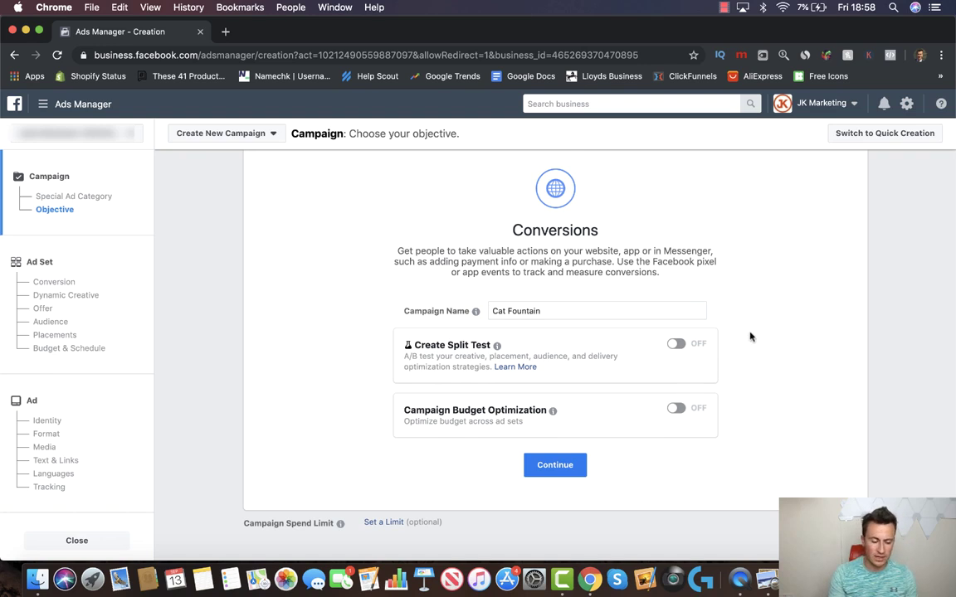
scroll(750, 336, down, 1)
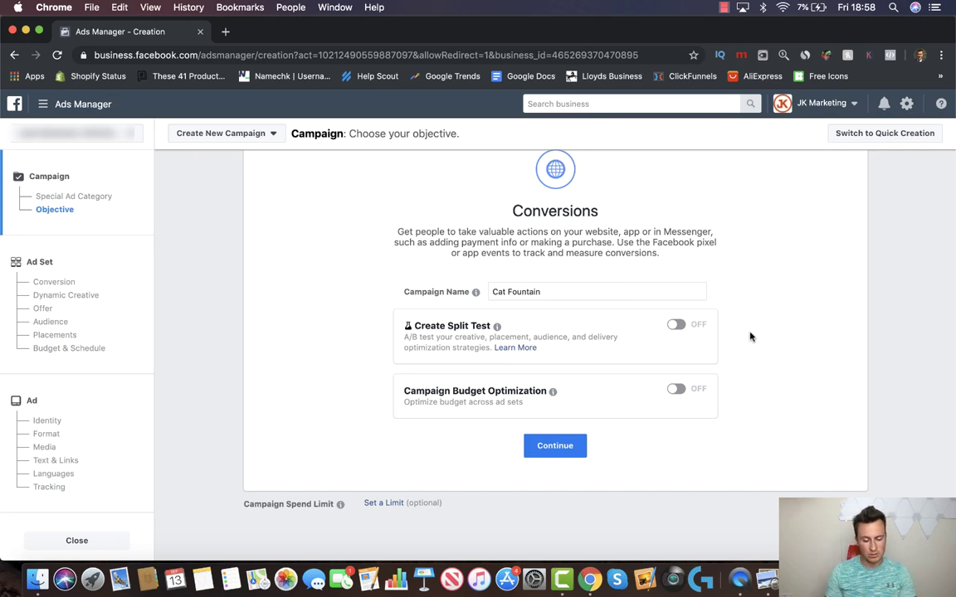
click(564, 450)
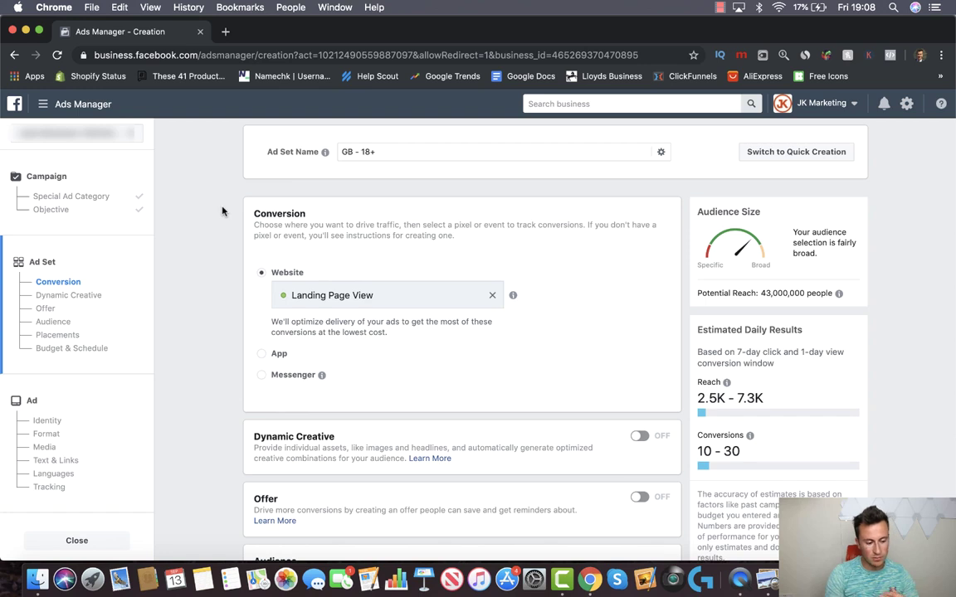
Step: Replace the ad set's website conversion event with Purchase
scroll(221, 230, down, 1)
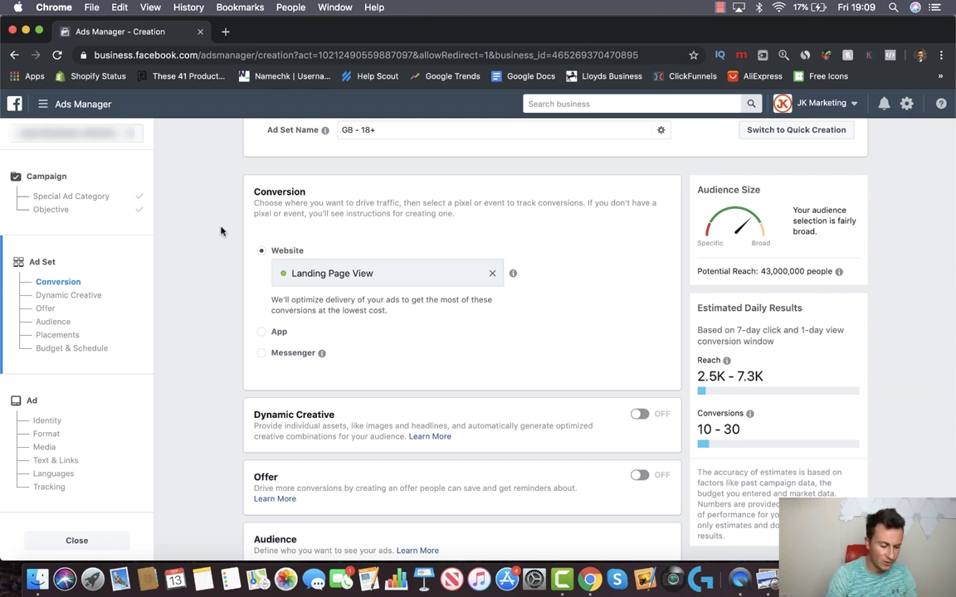
scroll(220, 231, down, 1)
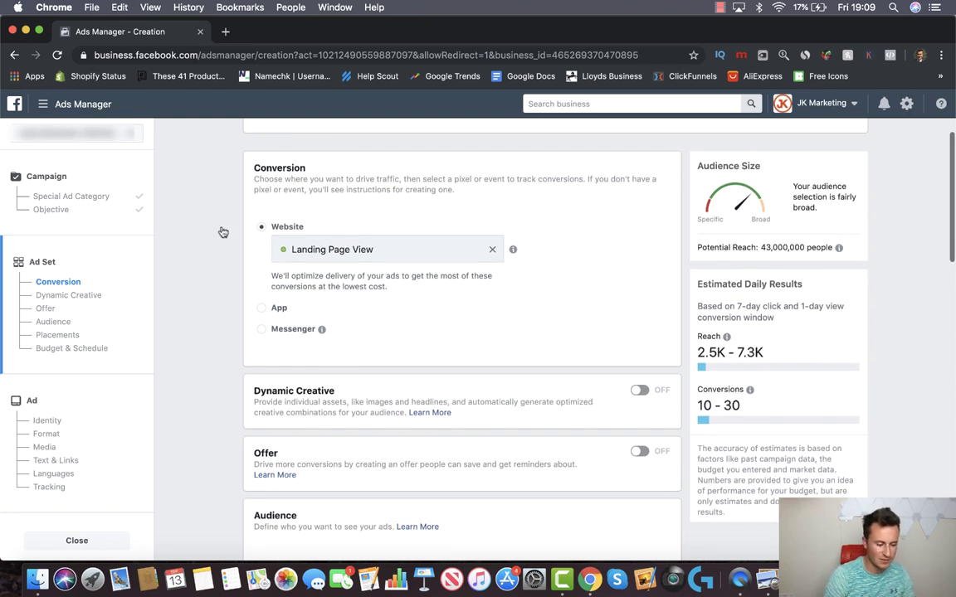
click(493, 252)
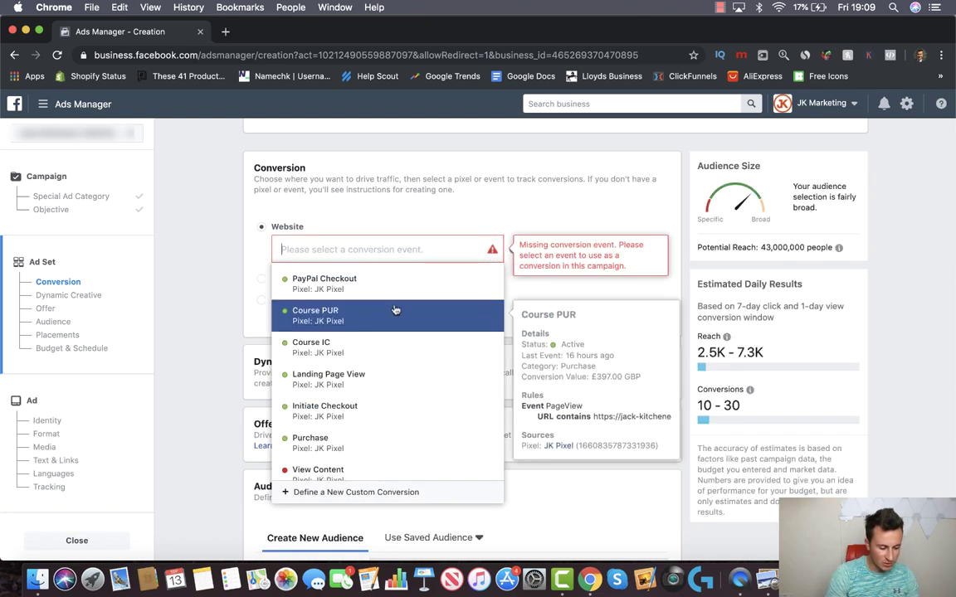
click(369, 440)
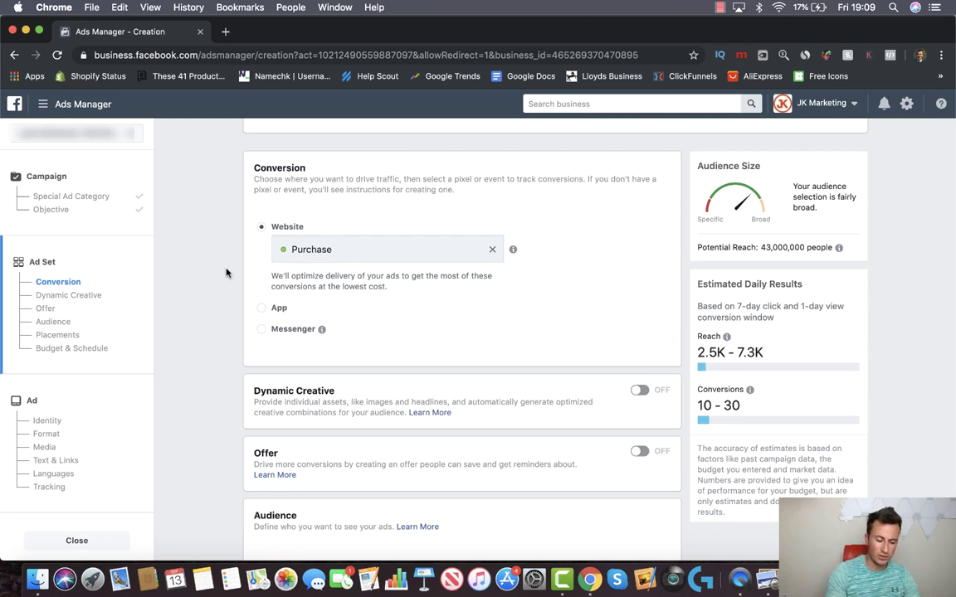
Step: Examine the ad set's audience settings for location, age and gender, and minimise the screenshot of the toilet ladder
scroll(225, 273, down, 3)
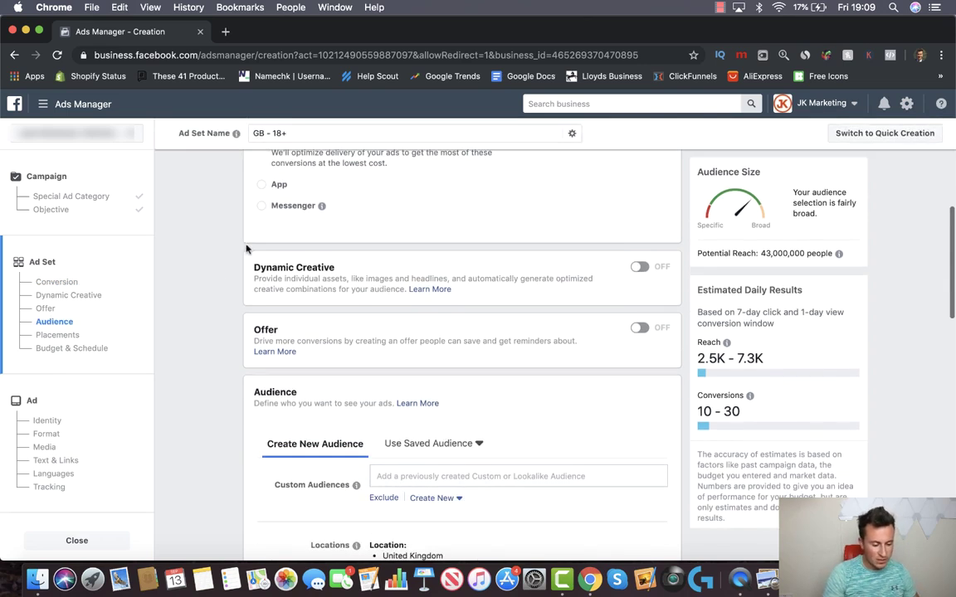
scroll(214, 301, down, 3)
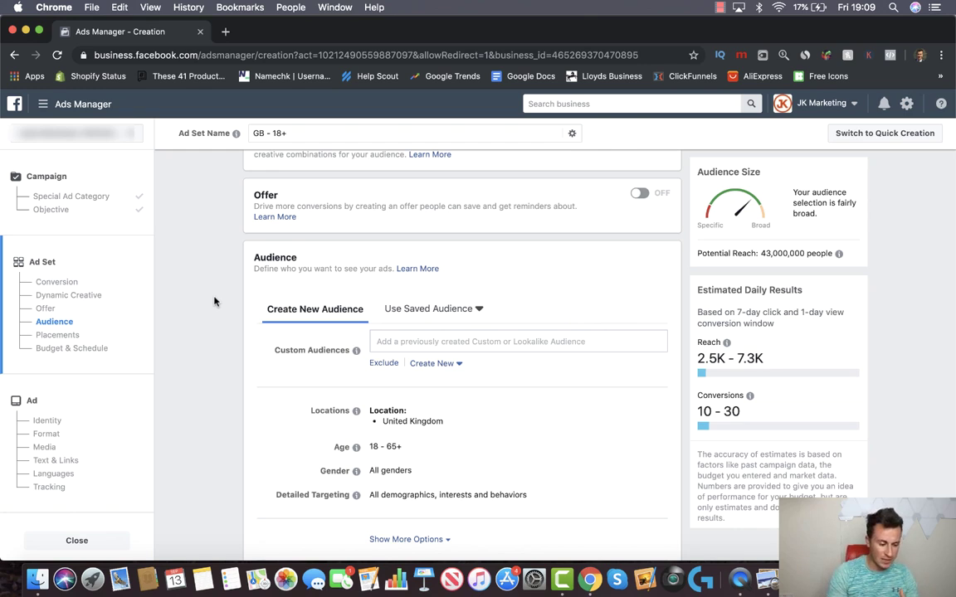
scroll(214, 301, down, 3)
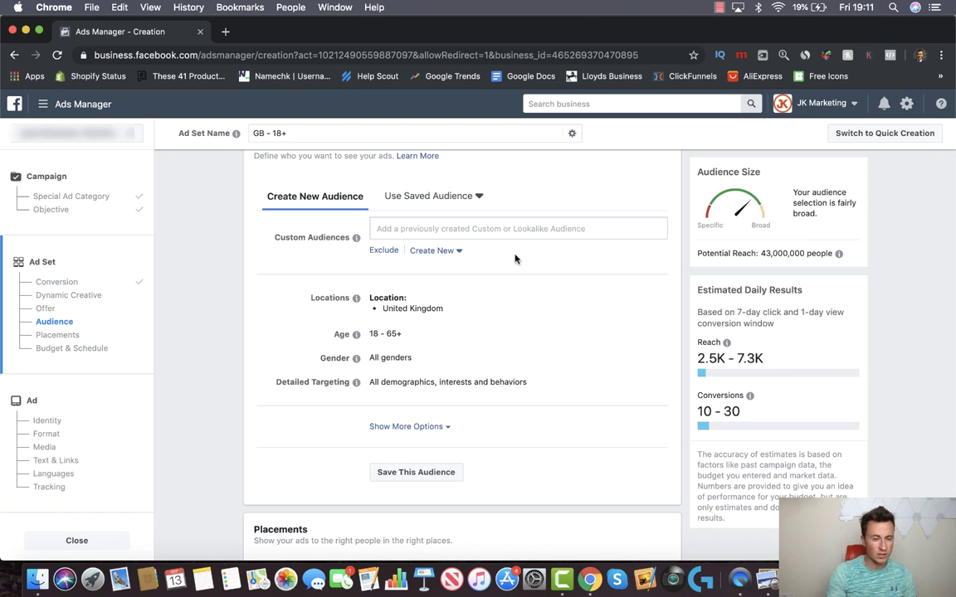
scroll(291, 250, down, 1)
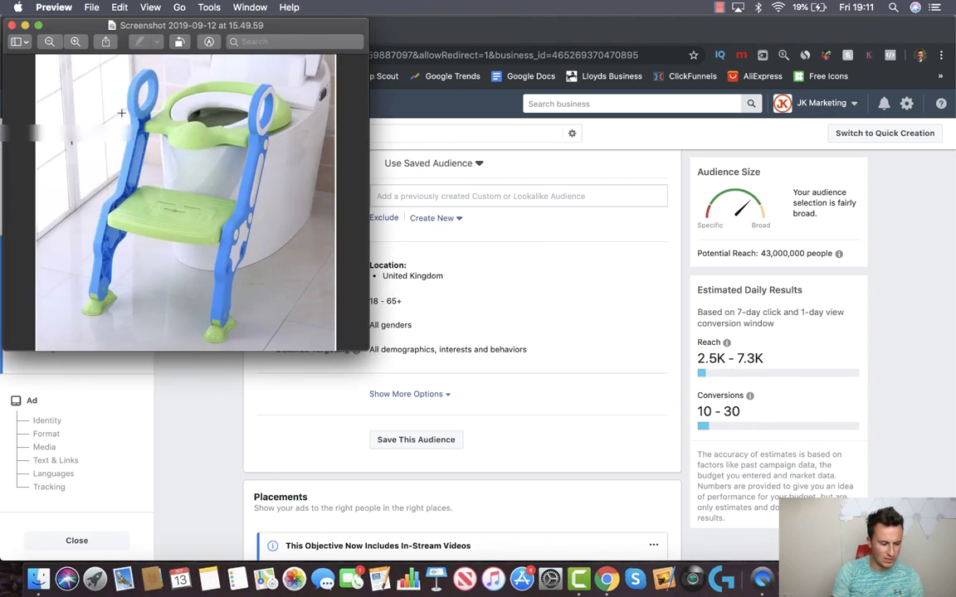
click(25, 26)
scroll(271, 283, down, 2)
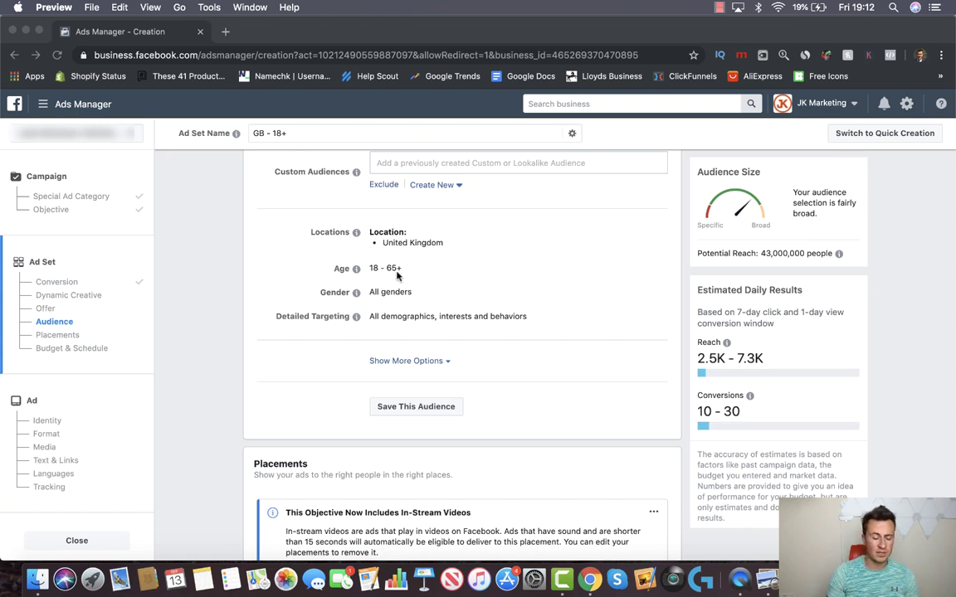
click(262, 242)
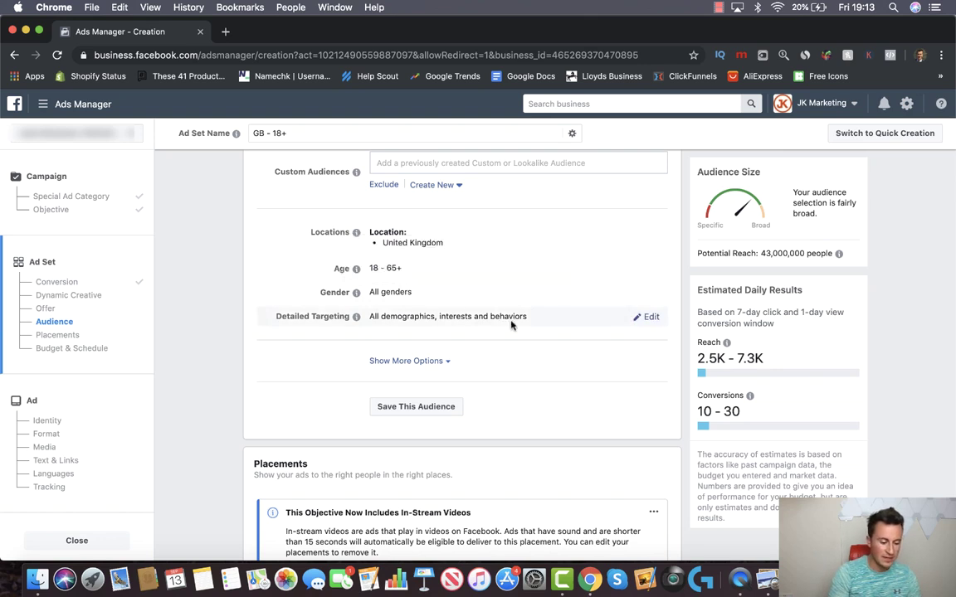
Step: Open the ad set's detailed targeting for editing and browse its targeting categories
click(649, 319)
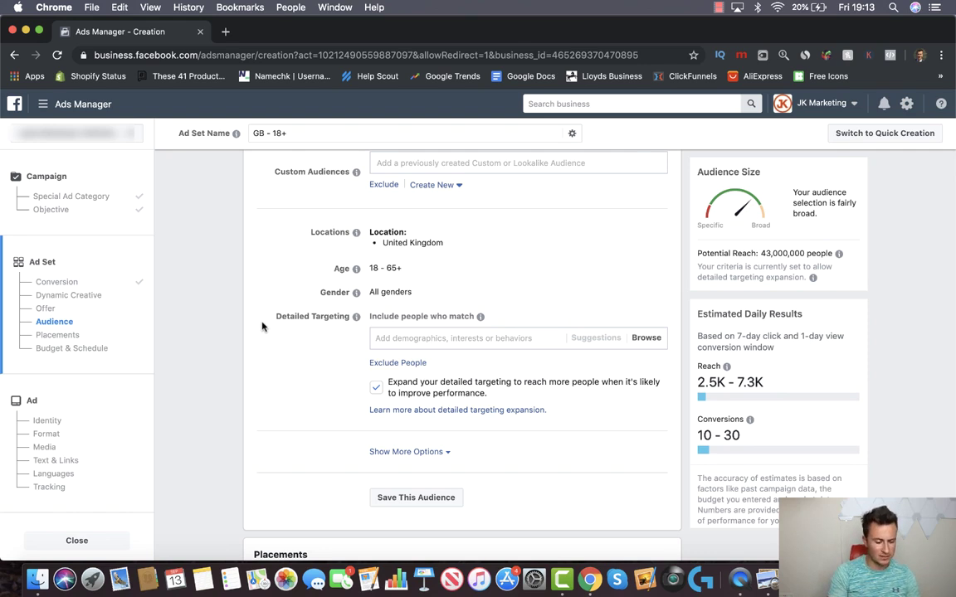
click(493, 336)
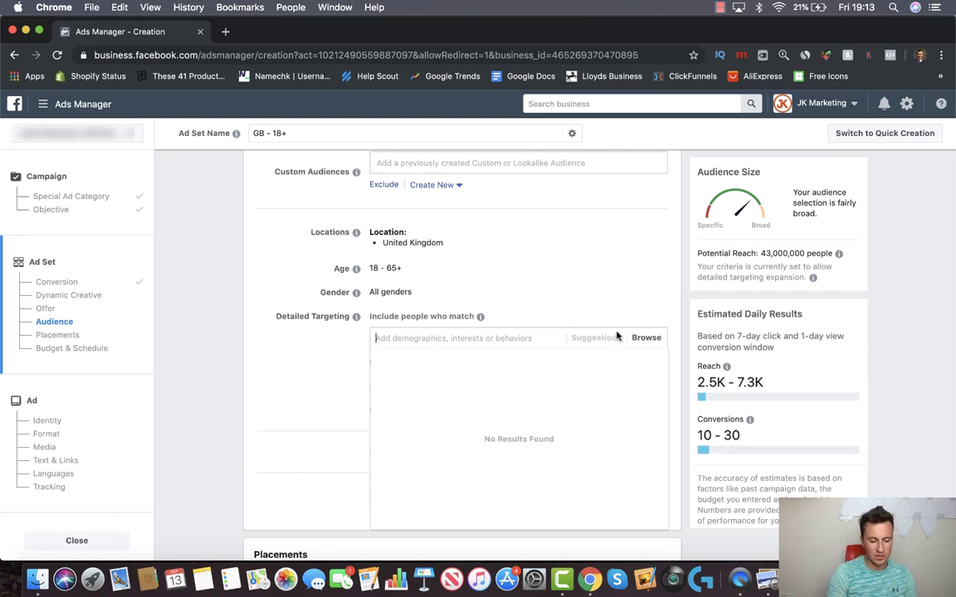
scroll(631, 336, down, 1)
click(646, 303)
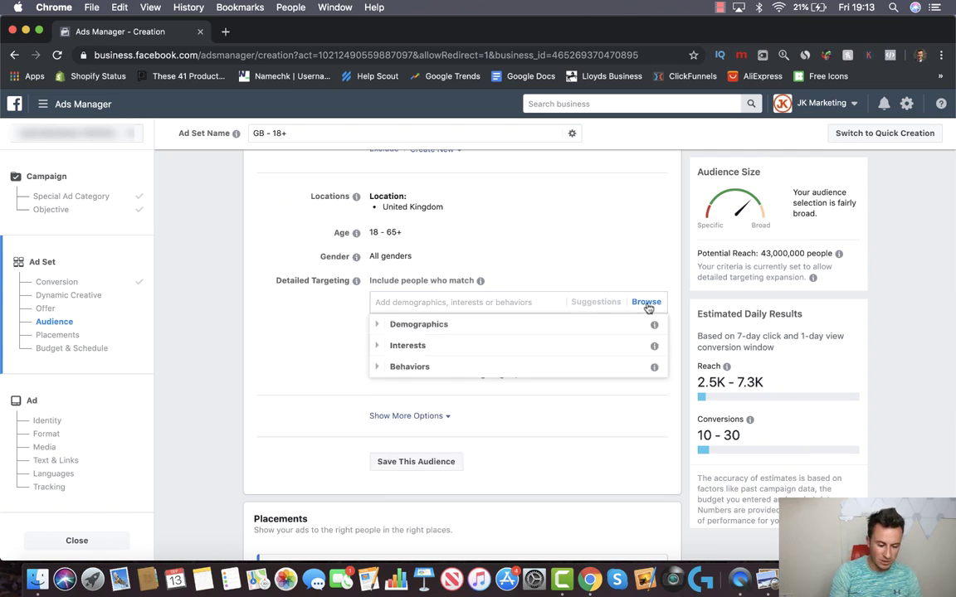
Step: From the Parents demographics, include parents with toddlers (01-02 years) and parents with preschoolers (03-05 years) in the detailed targeting
click(418, 325)
scroll(456, 400, down, 1)
click(425, 401)
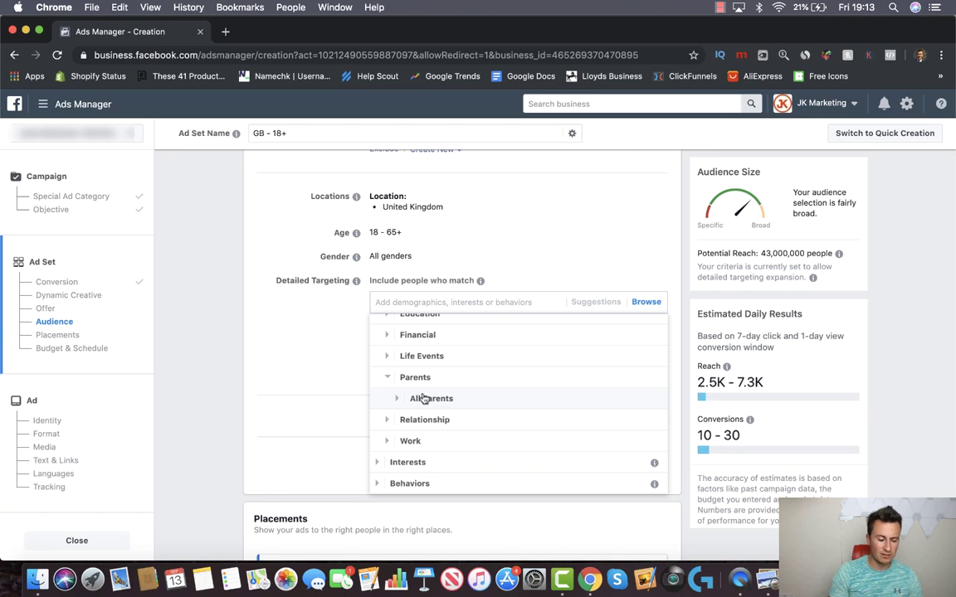
scroll(424, 399, down, 1)
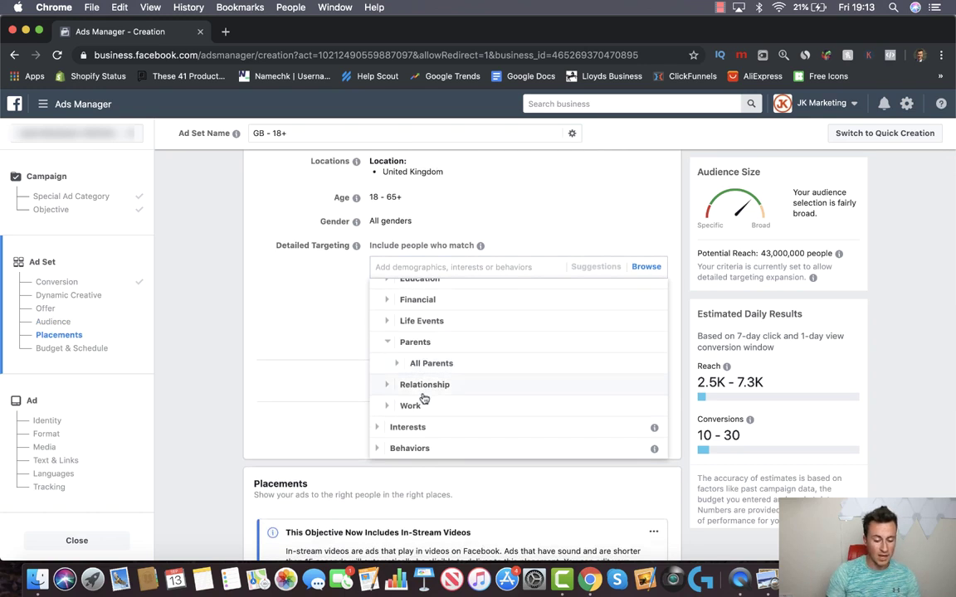
scroll(423, 399, down, 1)
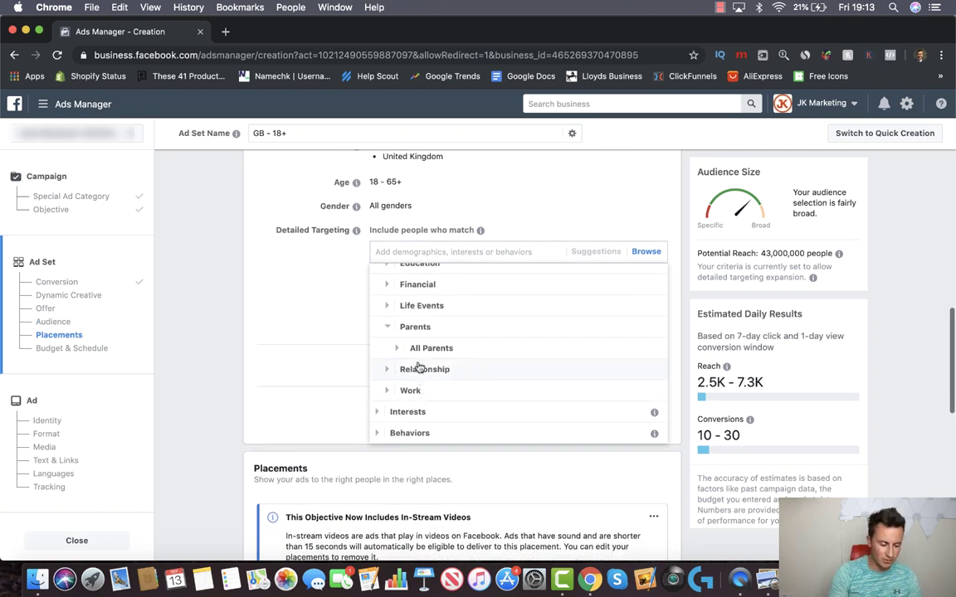
click(425, 348)
scroll(471, 342, down, 2)
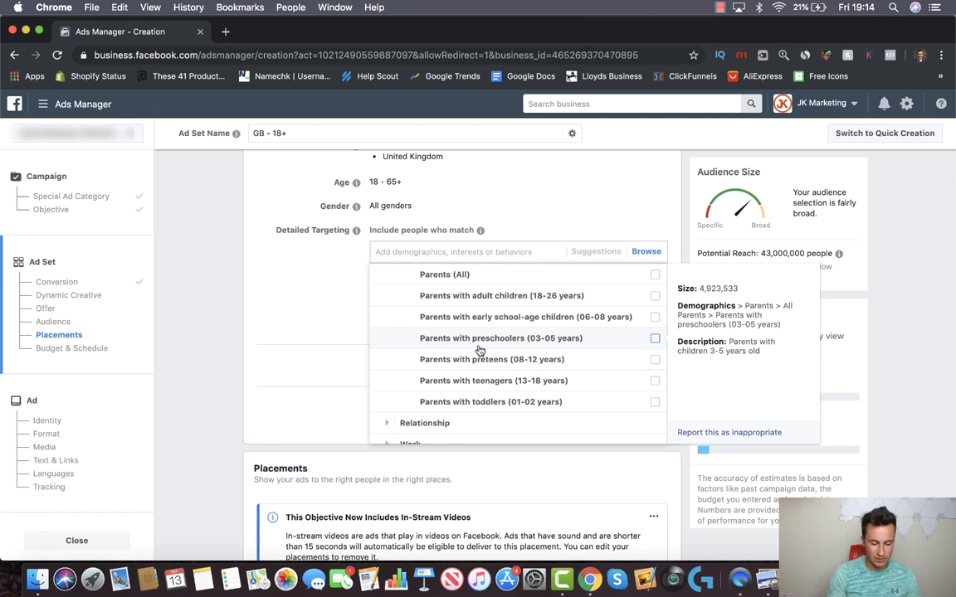
click(655, 403)
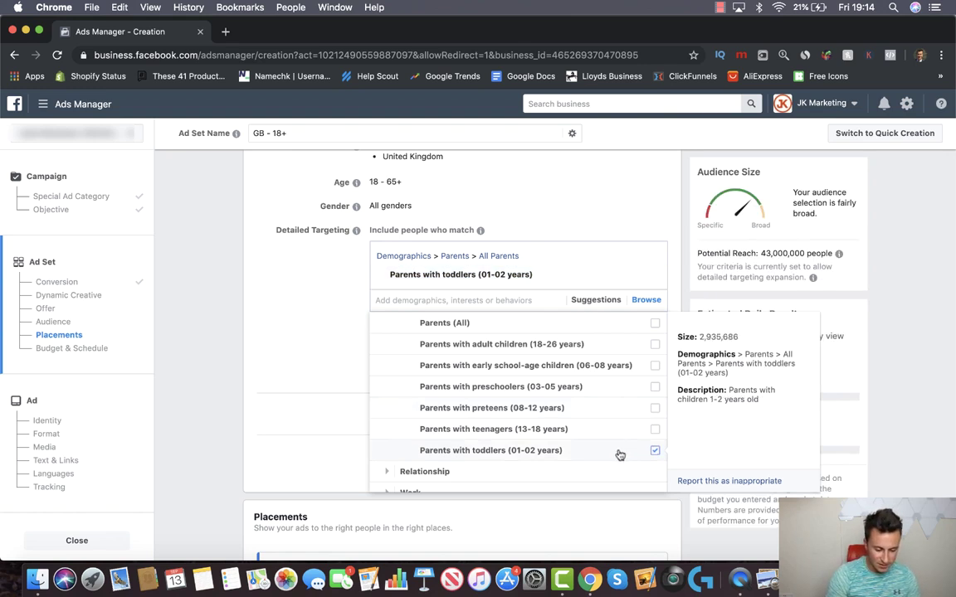
click(654, 388)
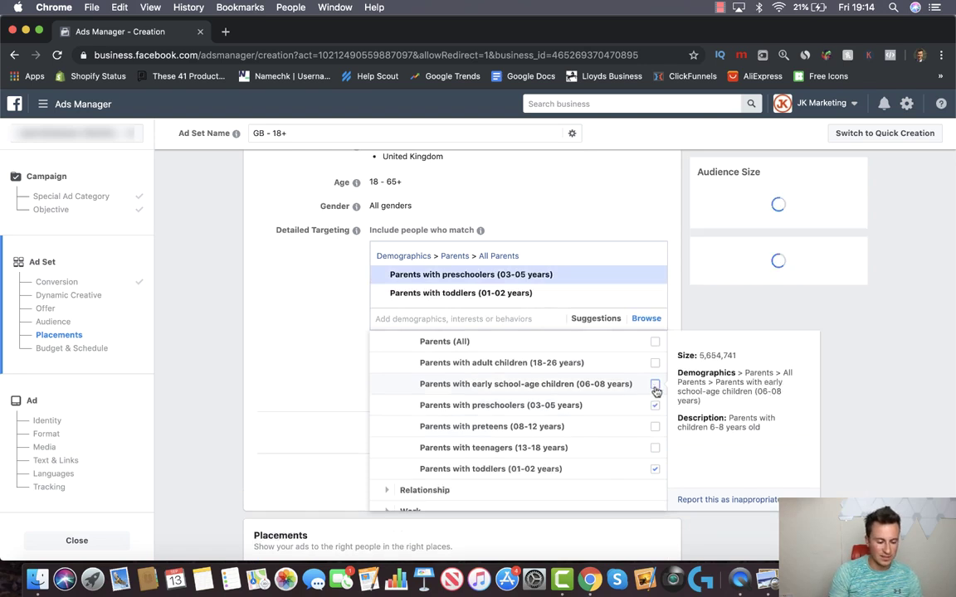
click(255, 308)
scroll(256, 308, up, 3)
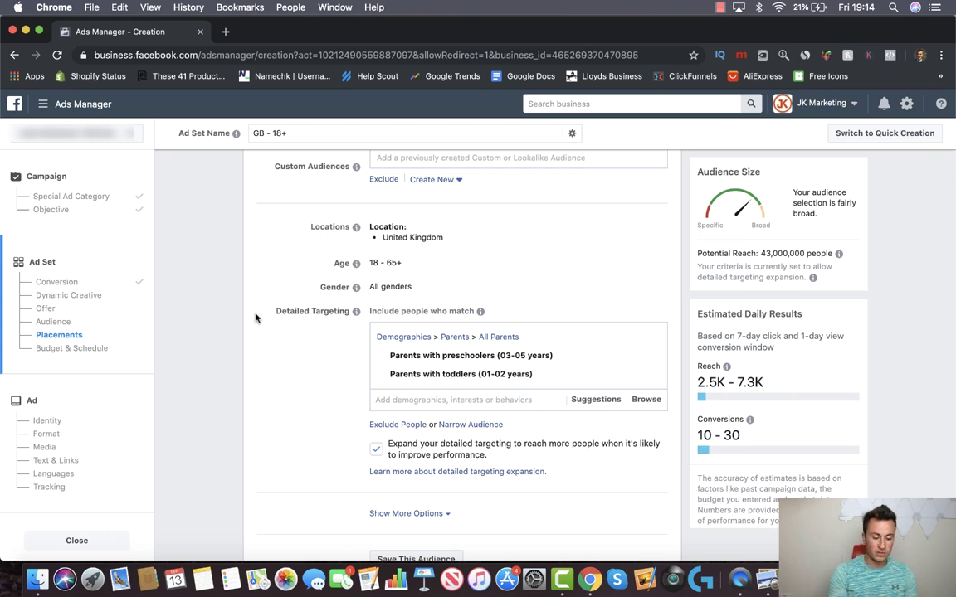
Step: Turn off detailed targeting expansion for the ad set's audience
mouse_move(465, 361)
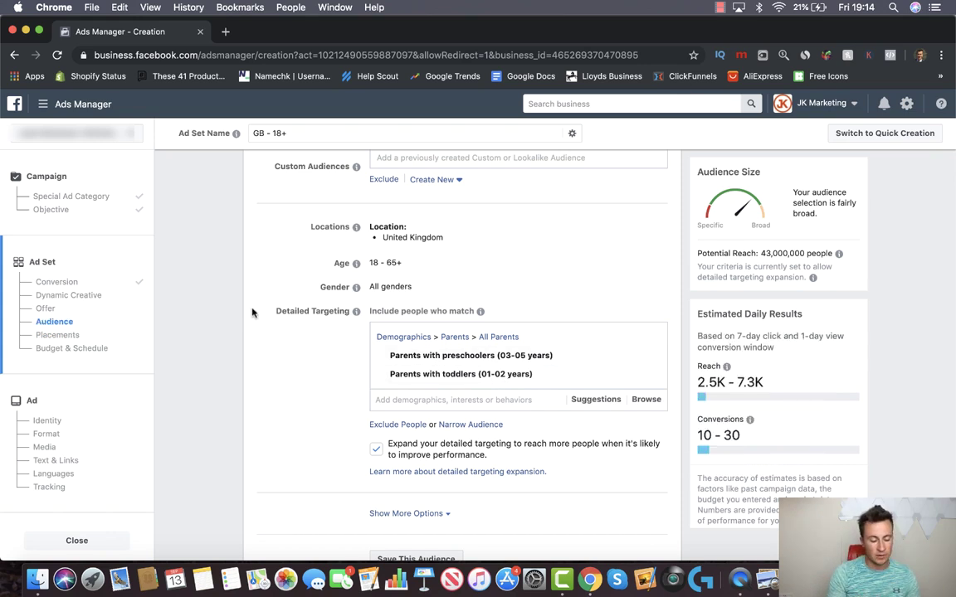
scroll(252, 312, down, 3)
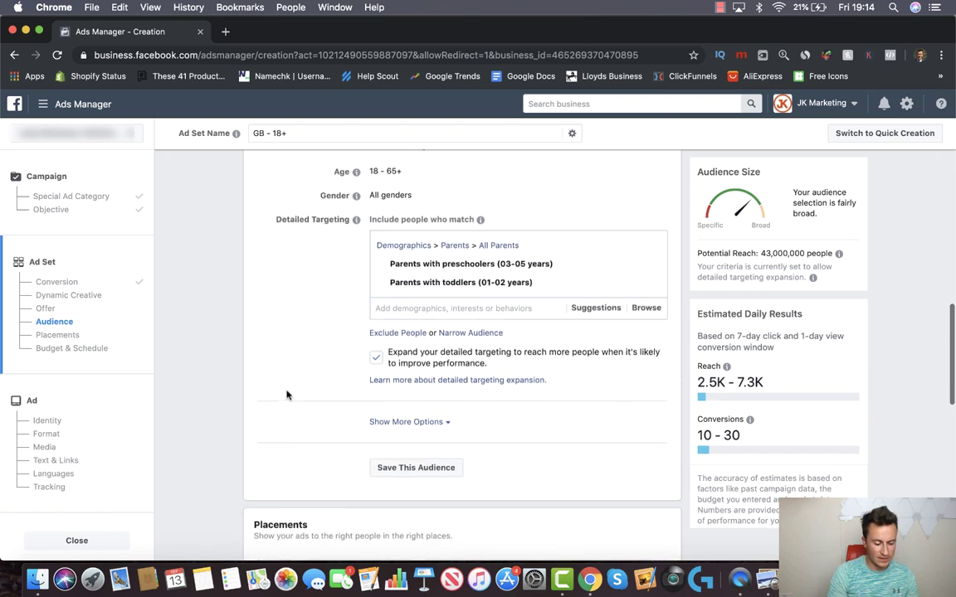
scroll(258, 366, down, 2)
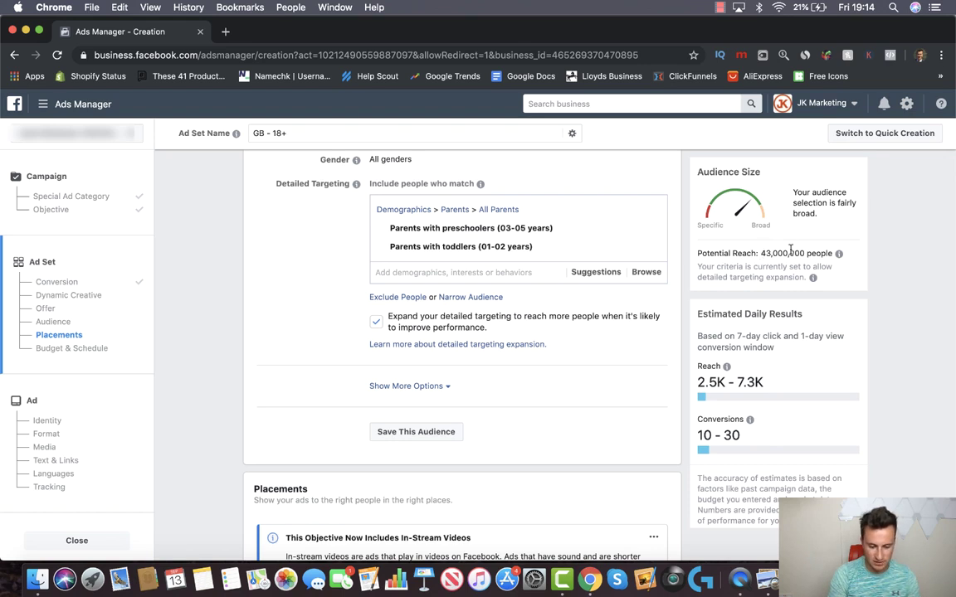
click(375, 323)
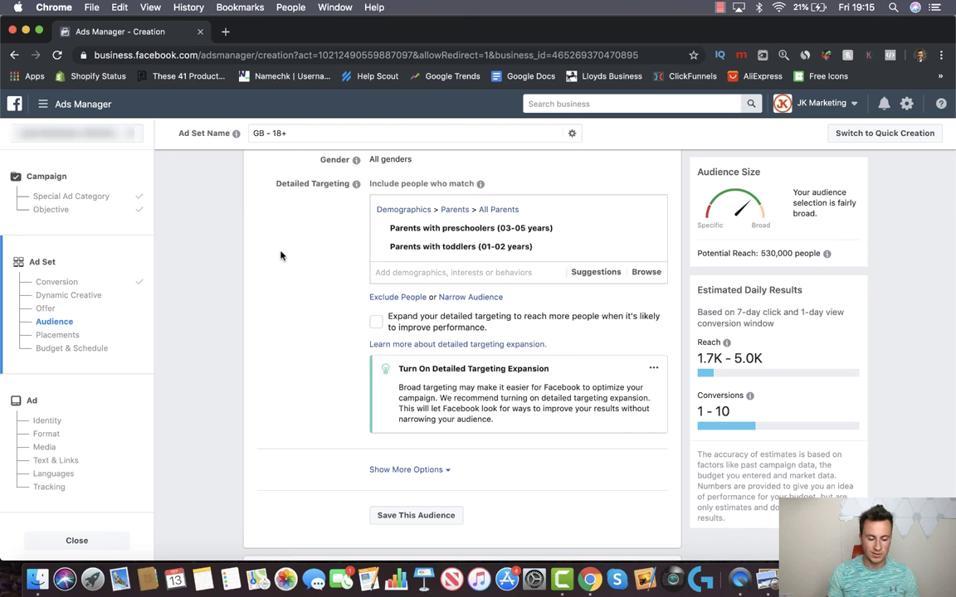
Step: Show the audience's additional options and examine the languages and connections settings
scroll(269, 349, down, 1)
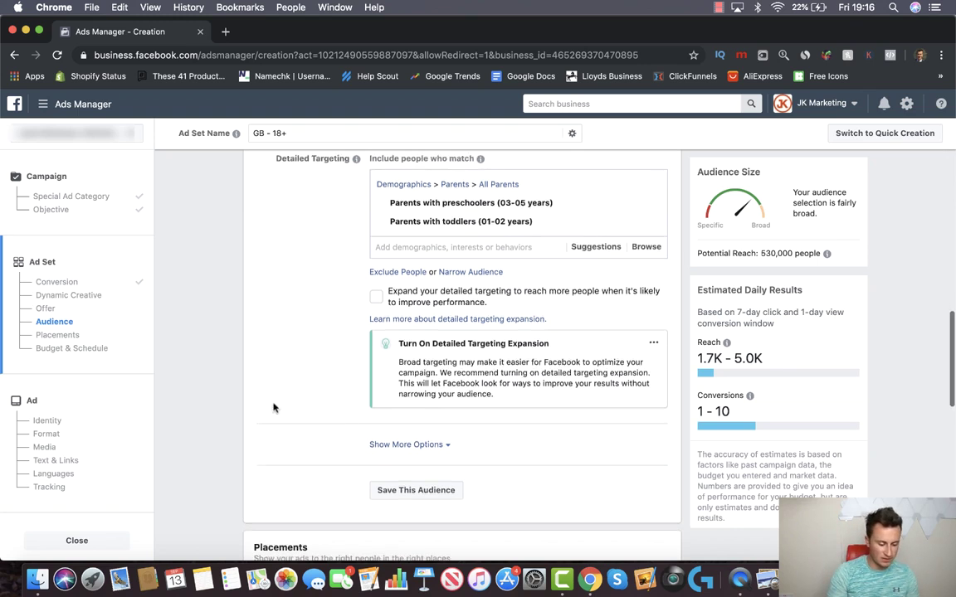
click(405, 444)
scroll(270, 424, down, 2)
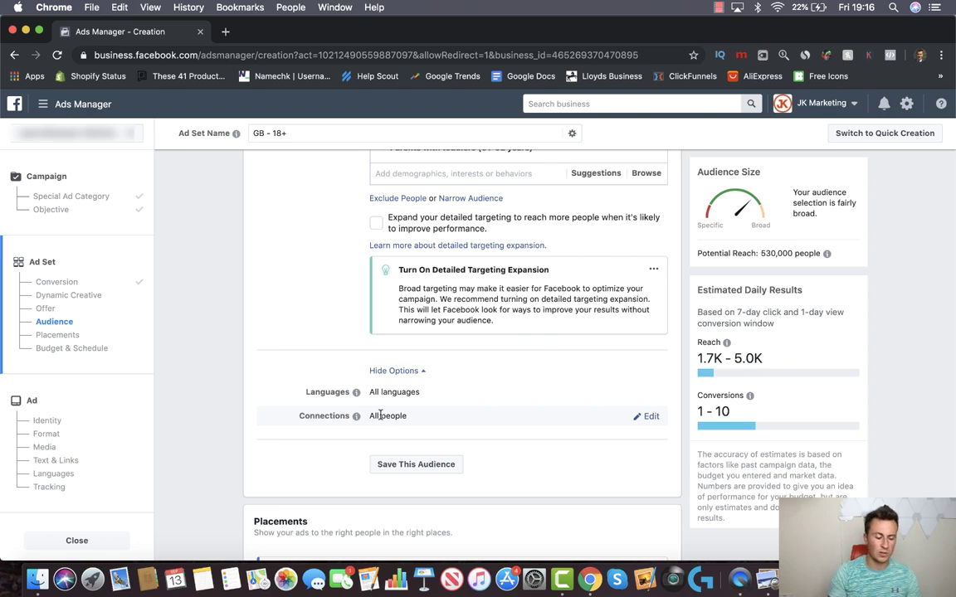
Step: Switch to Preview to look at the product screenshot again, and put its window away
scroll(237, 336, up, 5)
scroll(222, 280, up, 3)
scroll(241, 282, down, 1)
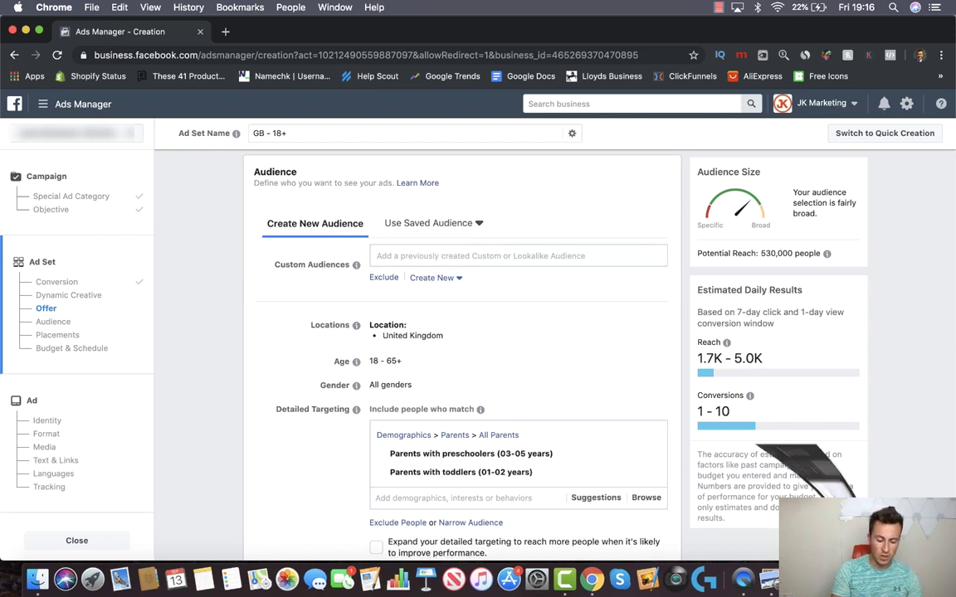
key(super+Tab)
click(12, 25)
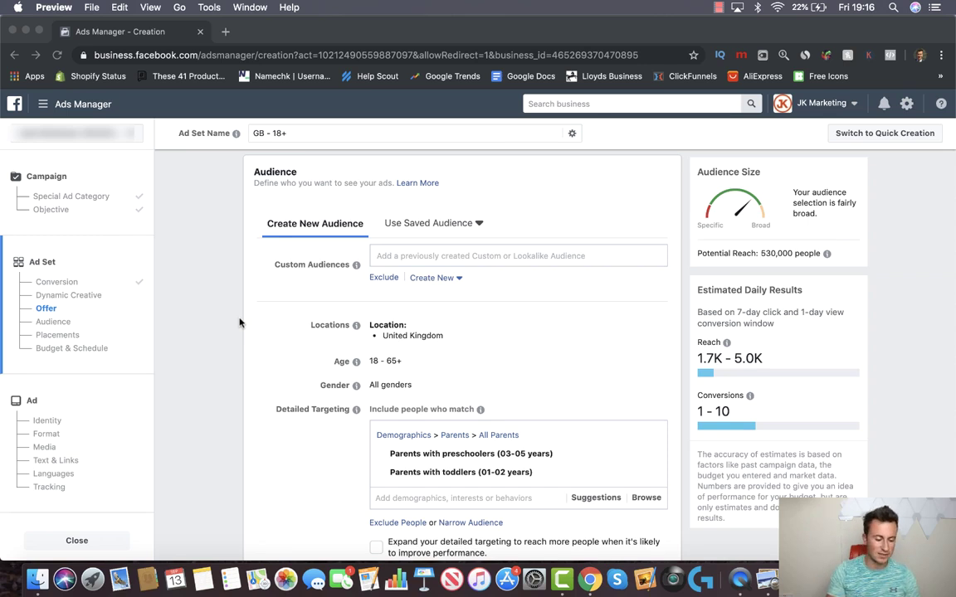
Step: Remove the preschooler and toddler parent groups from the detailed targeting and turn detailed targeting expansion back on
scroll(239, 323, down, 10)
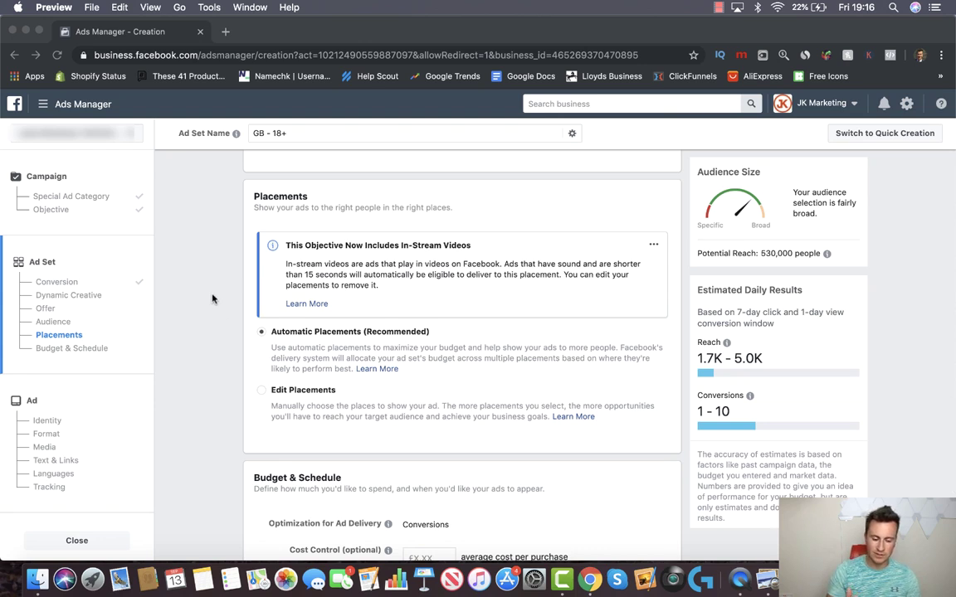
scroll(212, 298, up, 10)
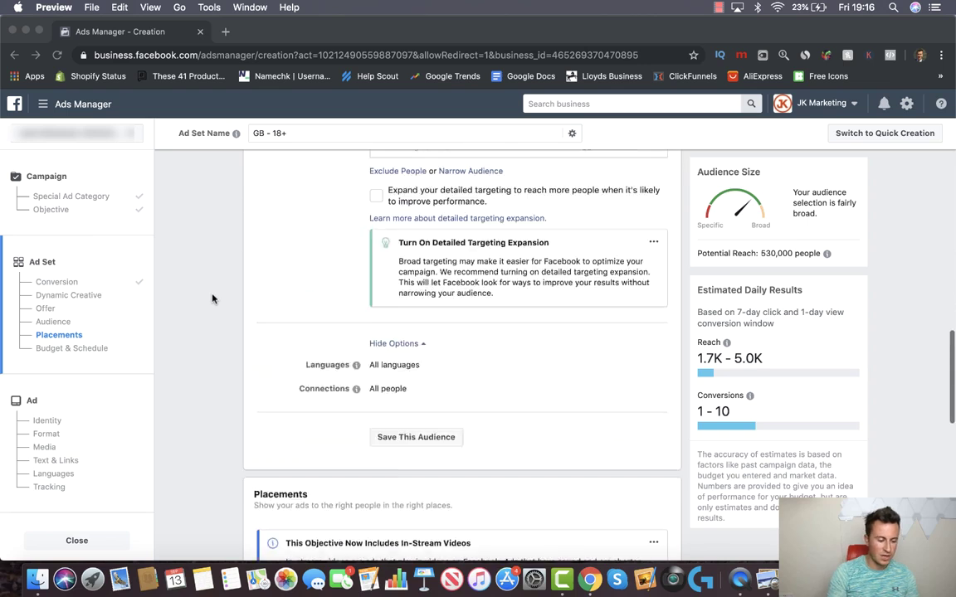
click(647, 279)
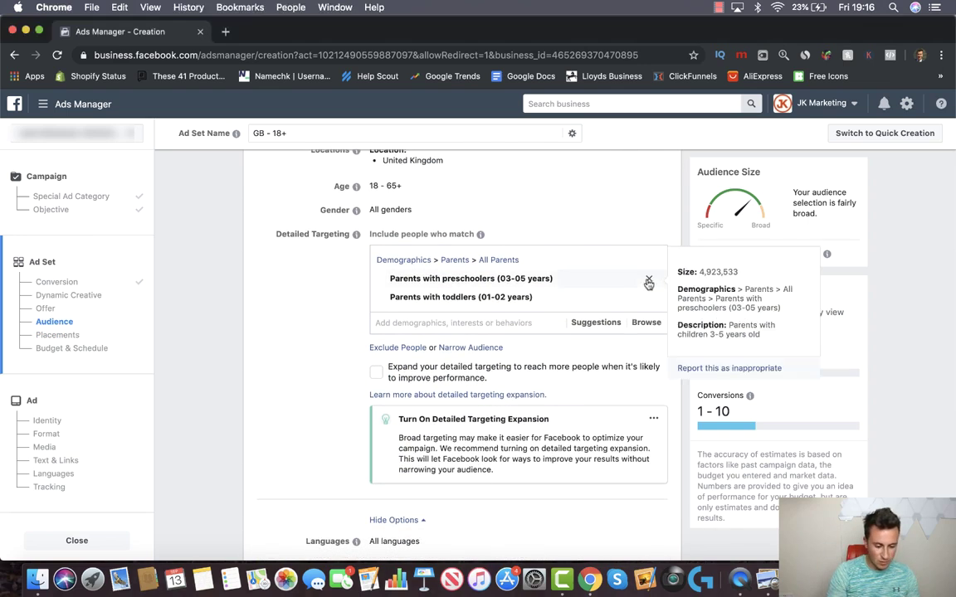
click(649, 278)
click(648, 279)
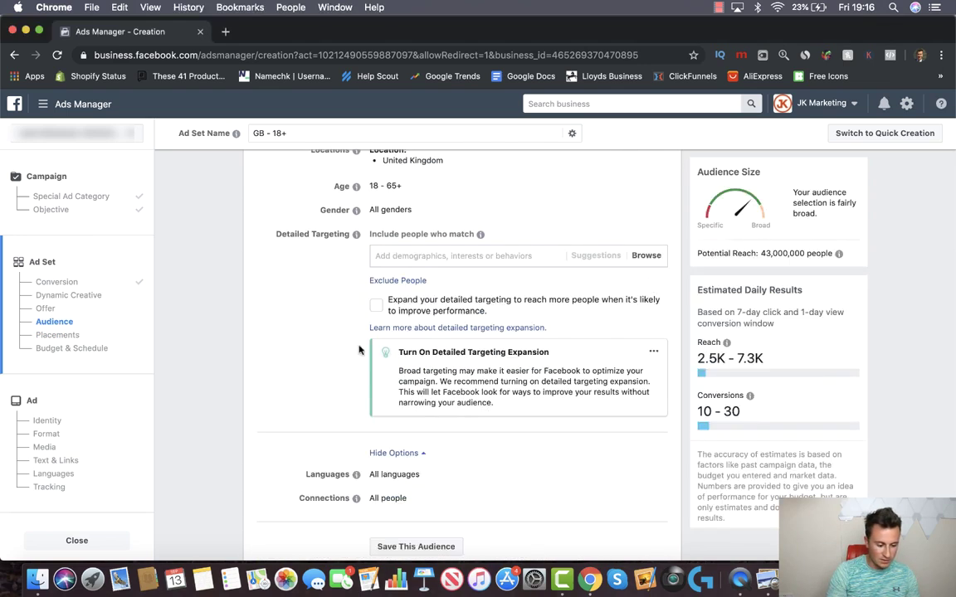
scroll(253, 321, up, 4)
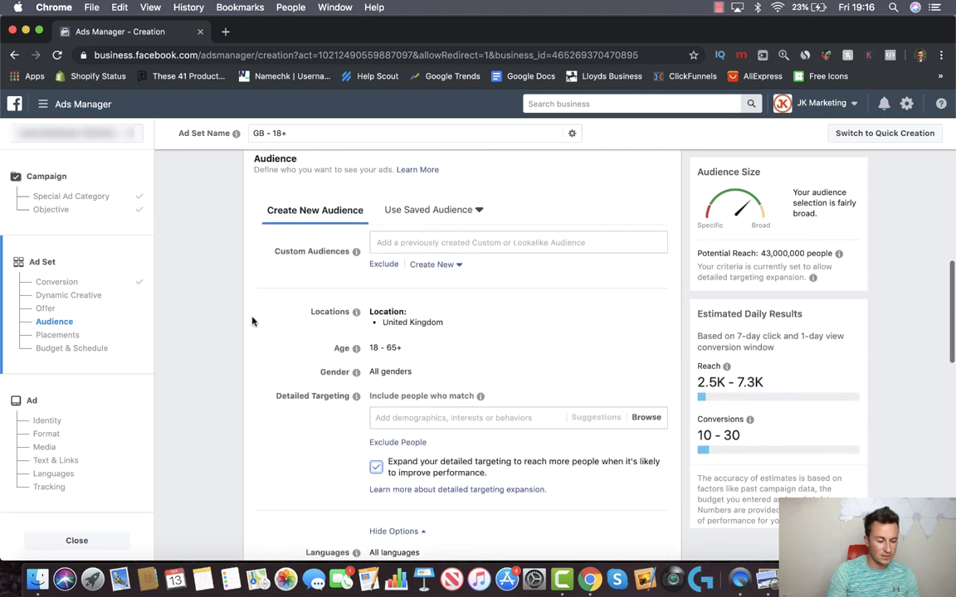
Step: Switch to QuickTime Player, look at Cat Water Fountain.mp4 at 00:03, and close the video
scroll(253, 321, down, 3)
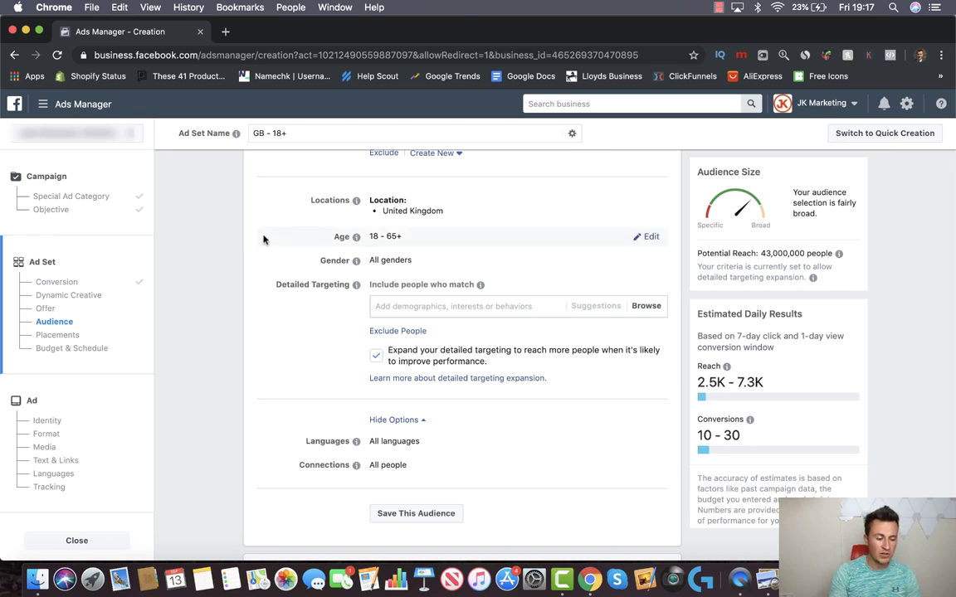
scroll(249, 233, down, 1)
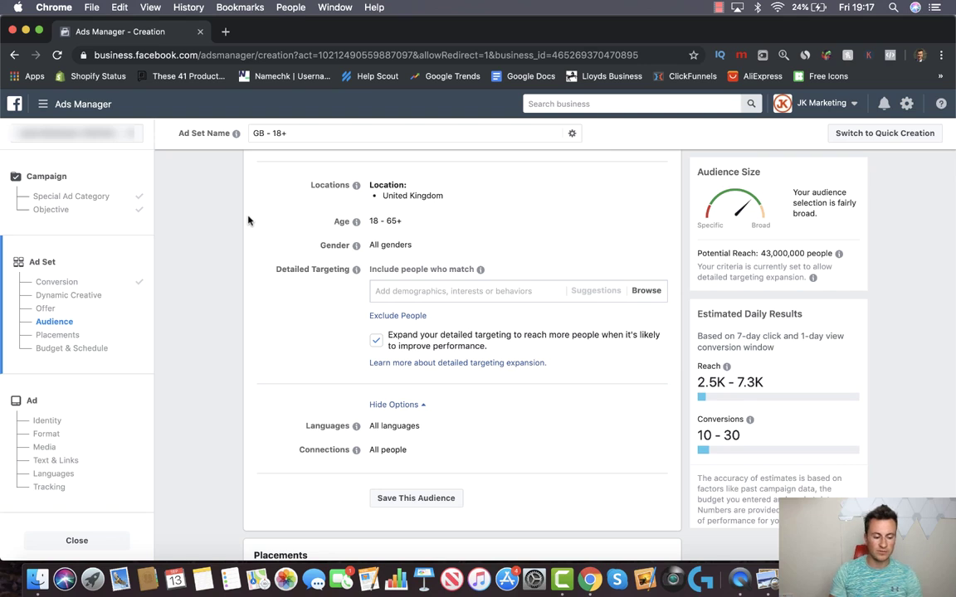
scroll(247, 220, down, 1)
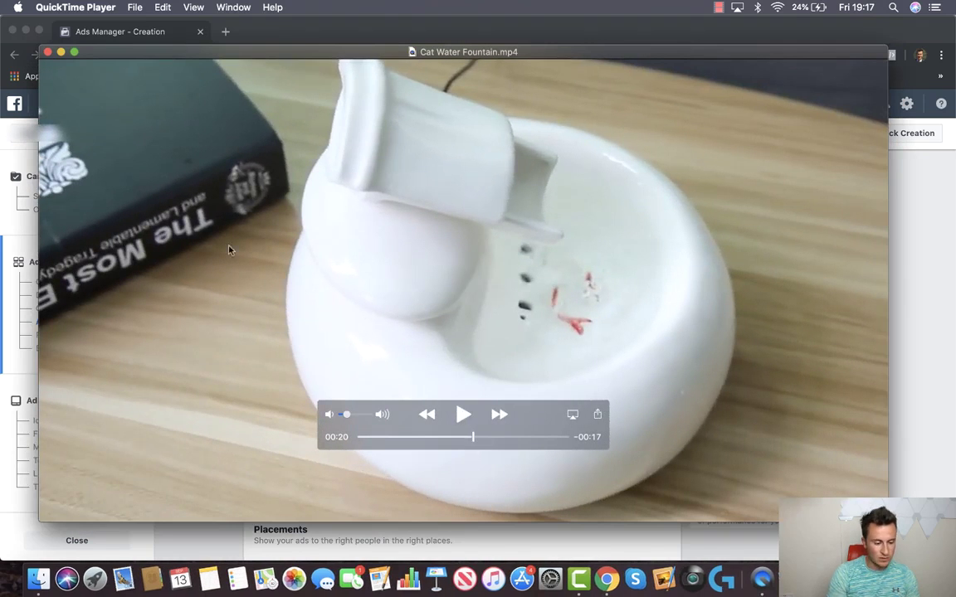
click(373, 437)
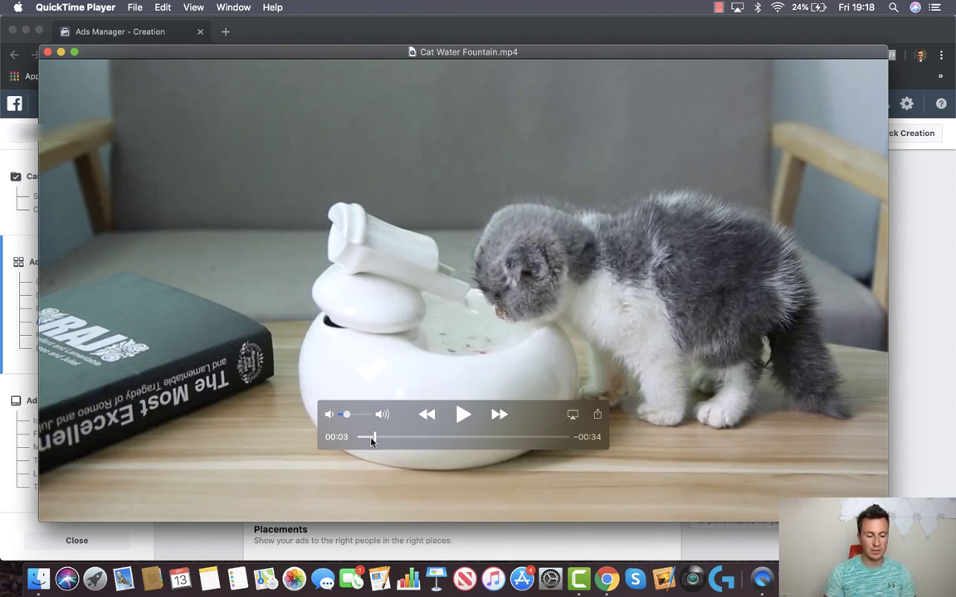
click(48, 52)
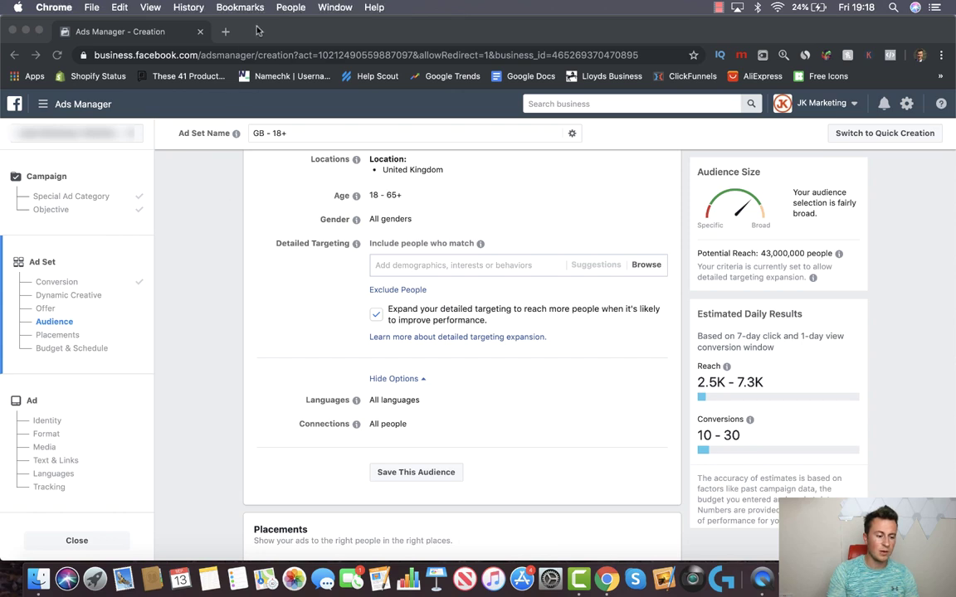
Step: Search Google for "cat foods" in a new browser tab to find brands for interest targeting
click(235, 29)
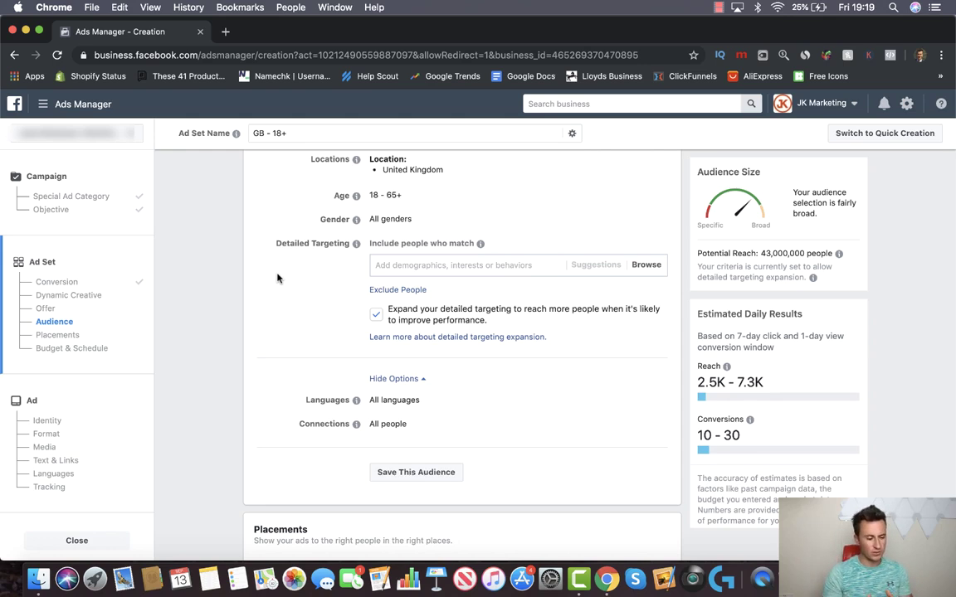
click(224, 31)
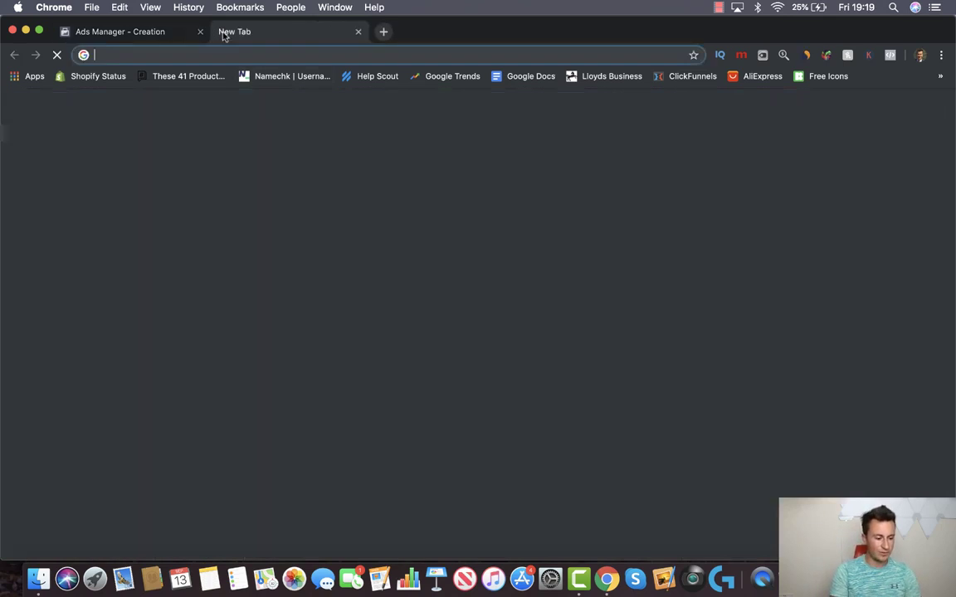
text(cat foods)
key(Return)
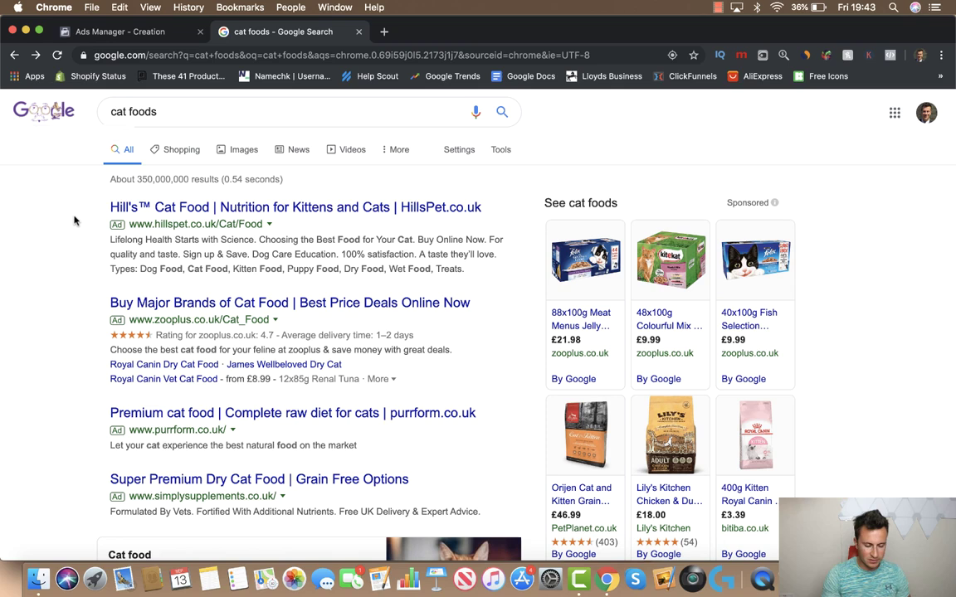
Step: Return to the Ads Manager ad set and add the Cat food interest to detailed targeting
click(137, 33)
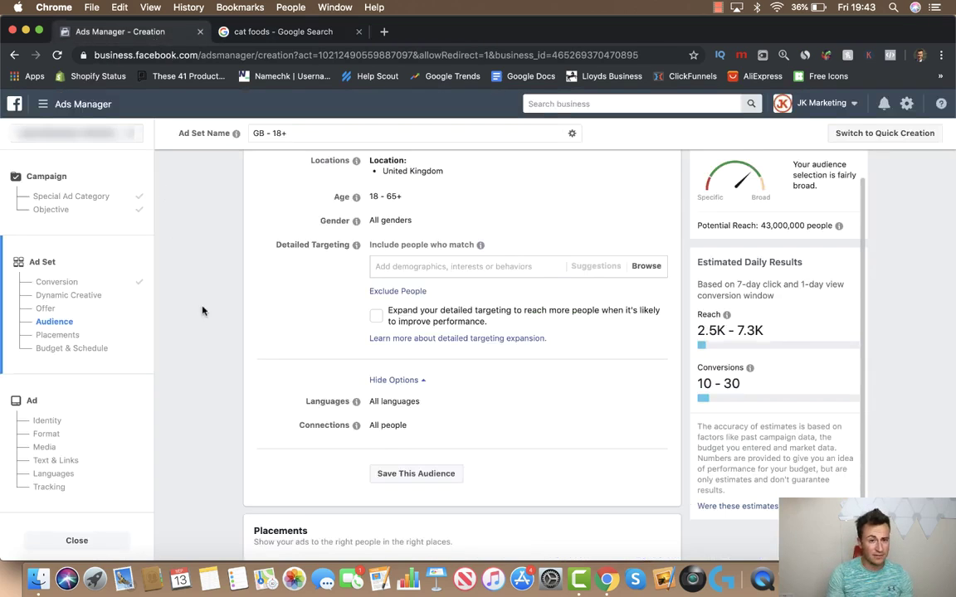
click(414, 274)
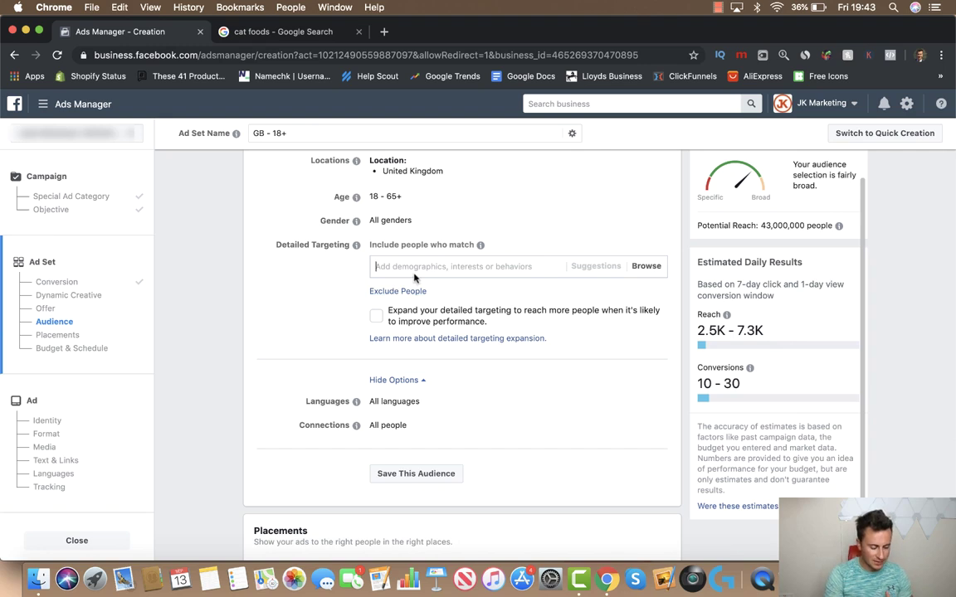
text(cat )
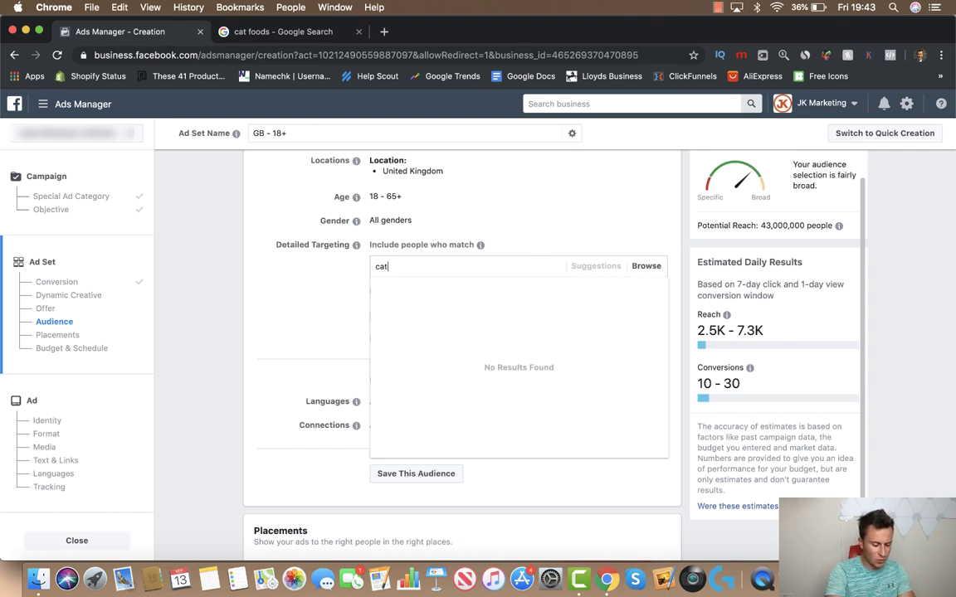
text(food)
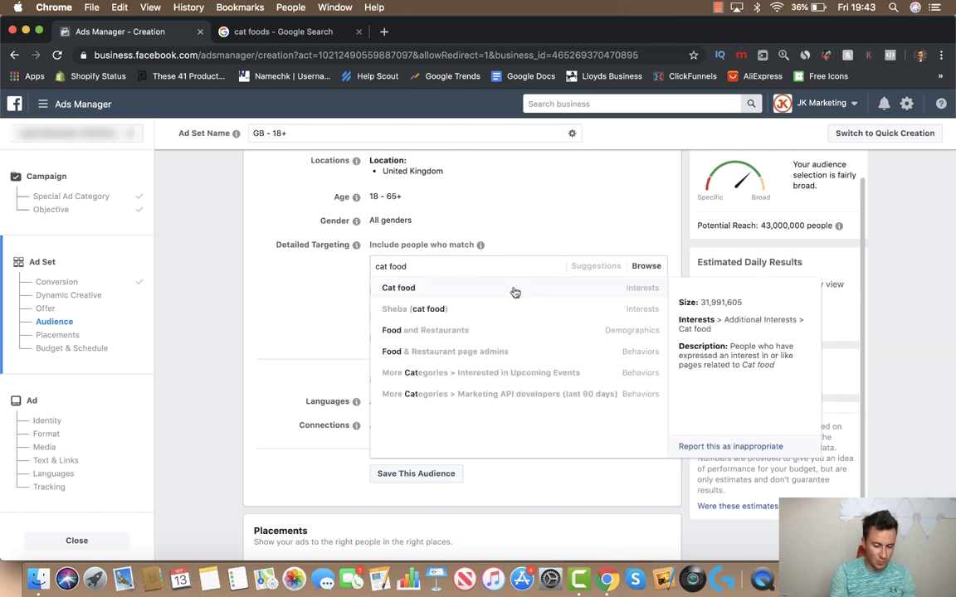
click(499, 297)
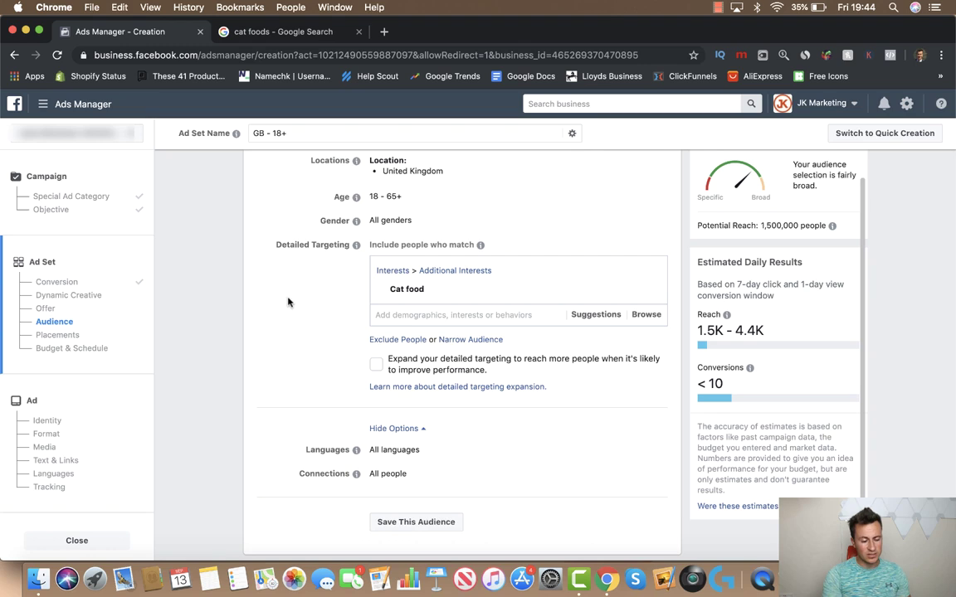
Step: Narrow the audience with an empty must-also-match condition and look through the suggested interests related to Cat food
click(473, 340)
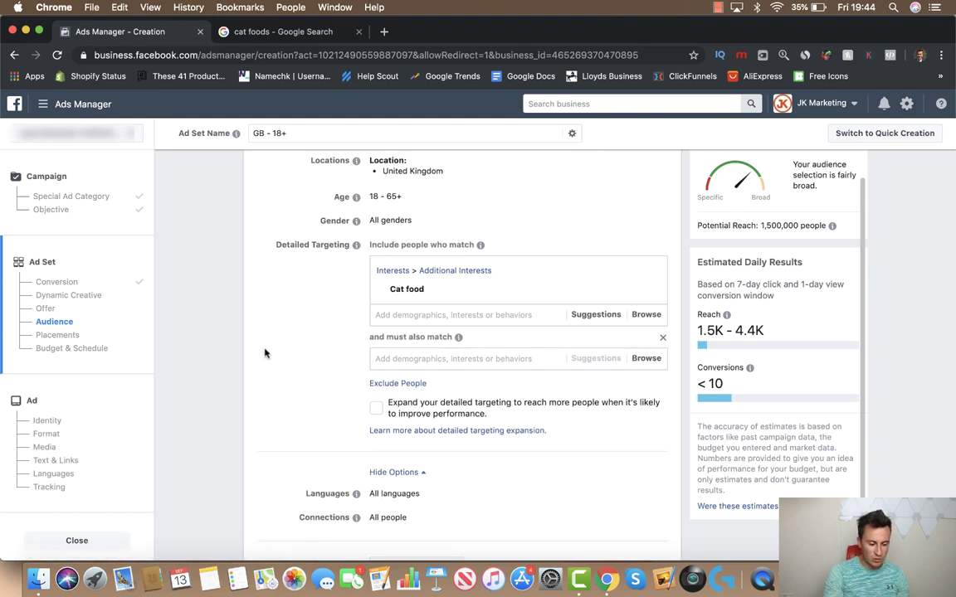
scroll(267, 352, down, 1)
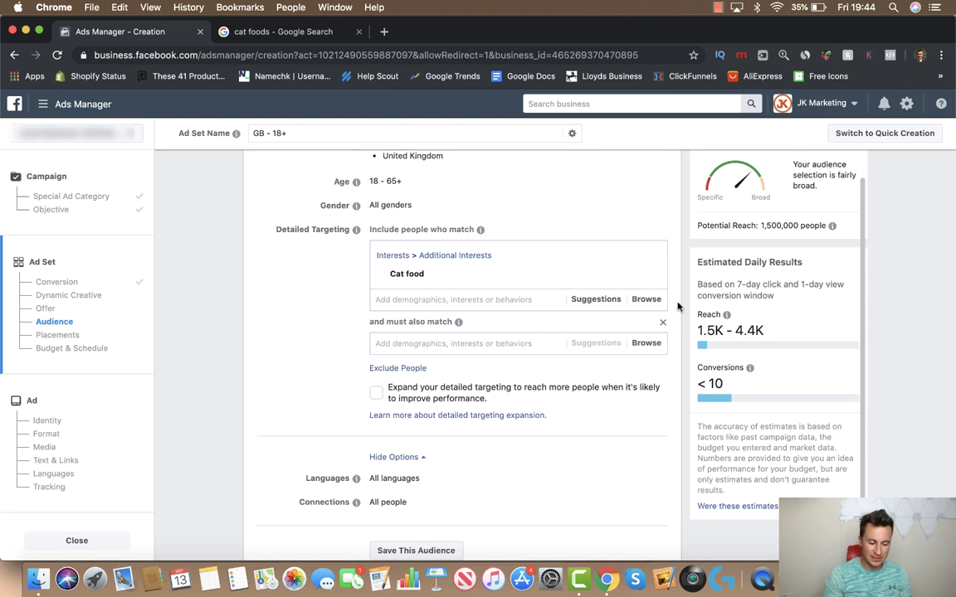
click(603, 305)
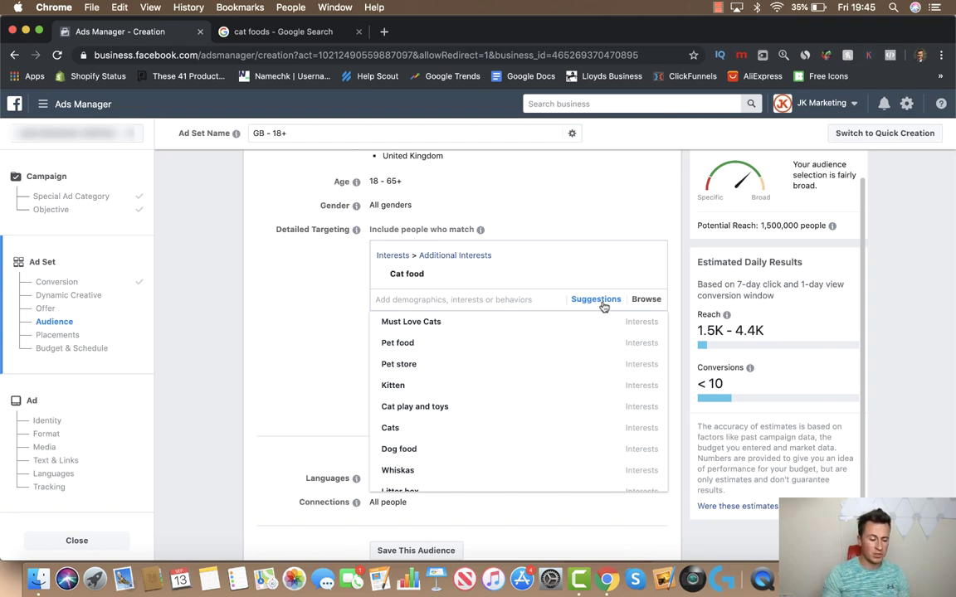
scroll(505, 344, up, 1)
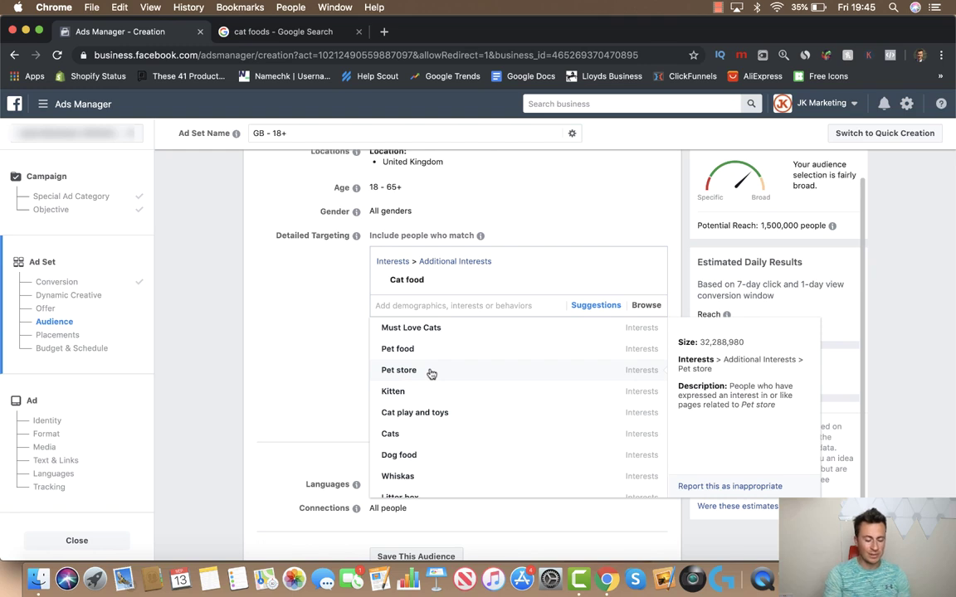
click(336, 335)
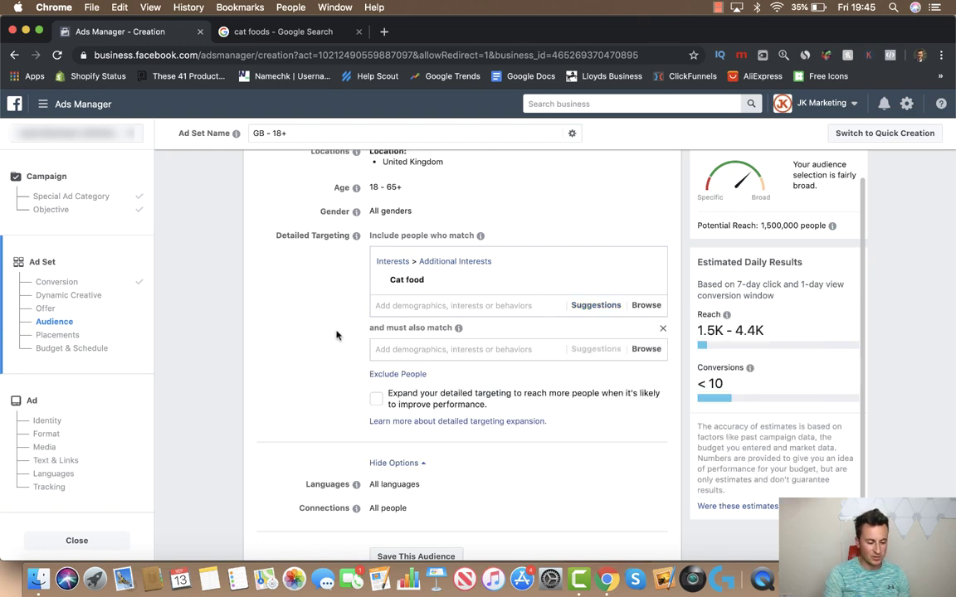
Step: Require the audience to also match the Pet store interest
click(378, 348)
text(pet store)
click(462, 368)
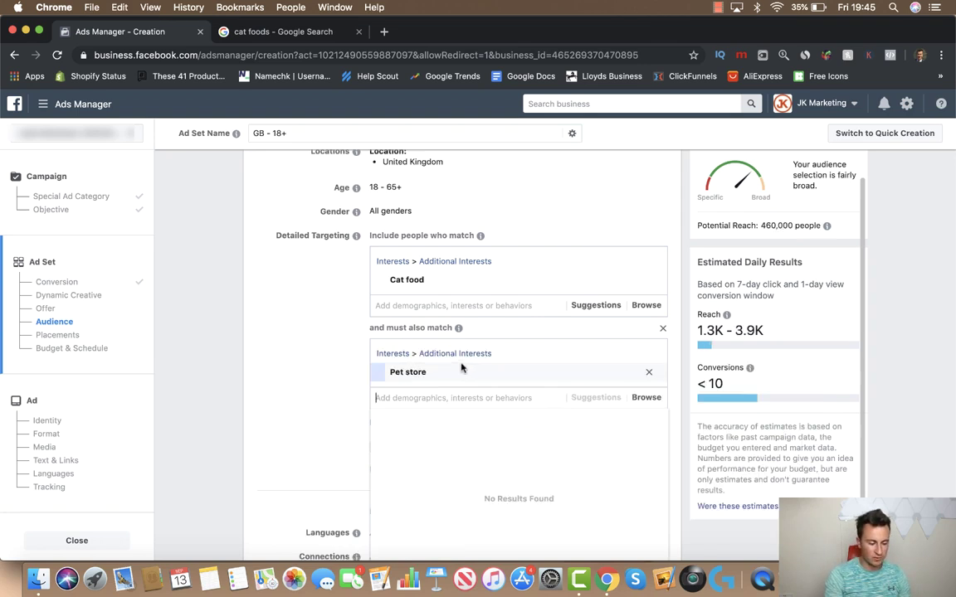
click(318, 347)
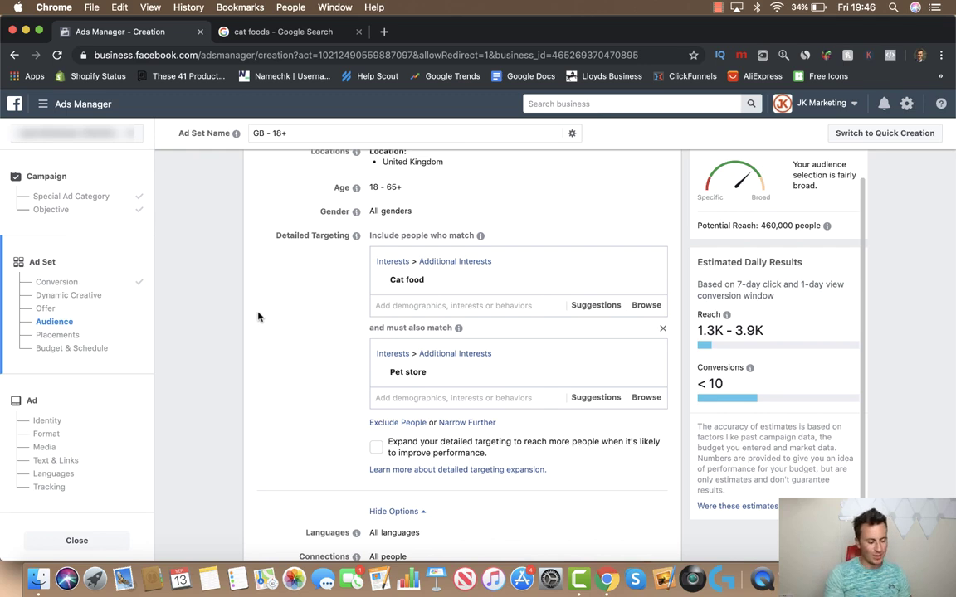
Step: Switch the ad set from automatic placements to Edit Placements and look over the available platforms and feeds
scroll(257, 316, down, 10)
scroll(221, 310, down, 2)
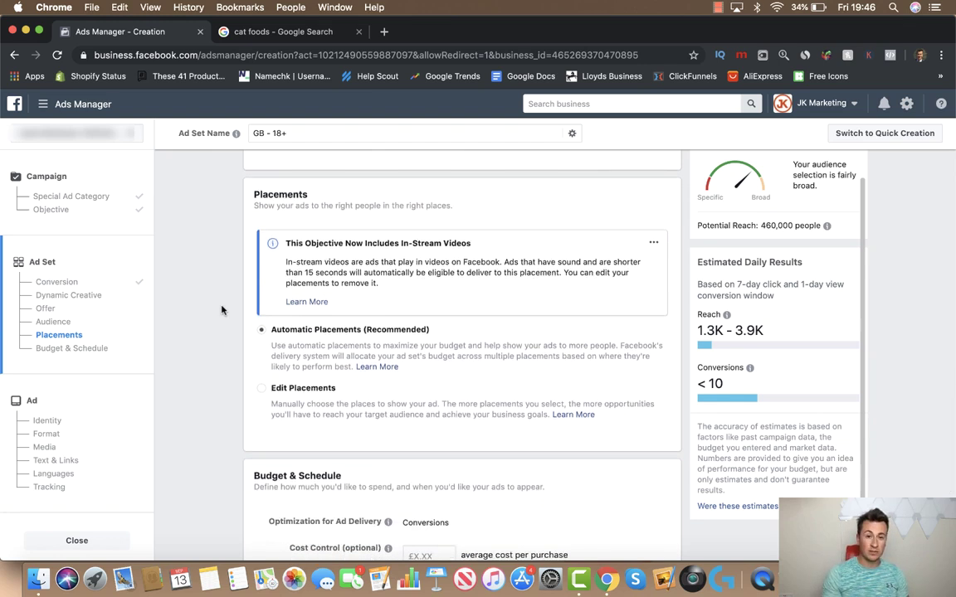
scroll(222, 311, down, 1)
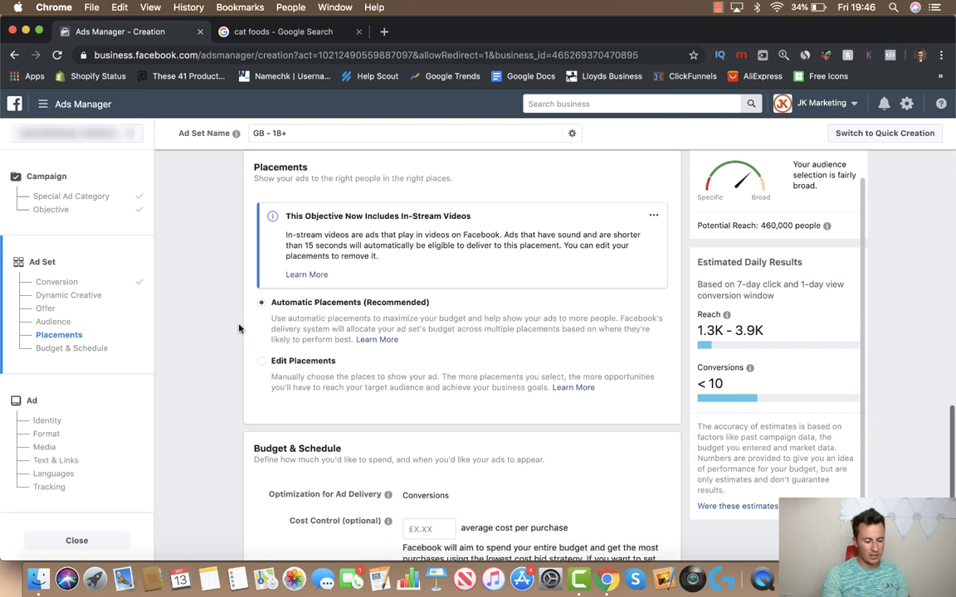
click(262, 361)
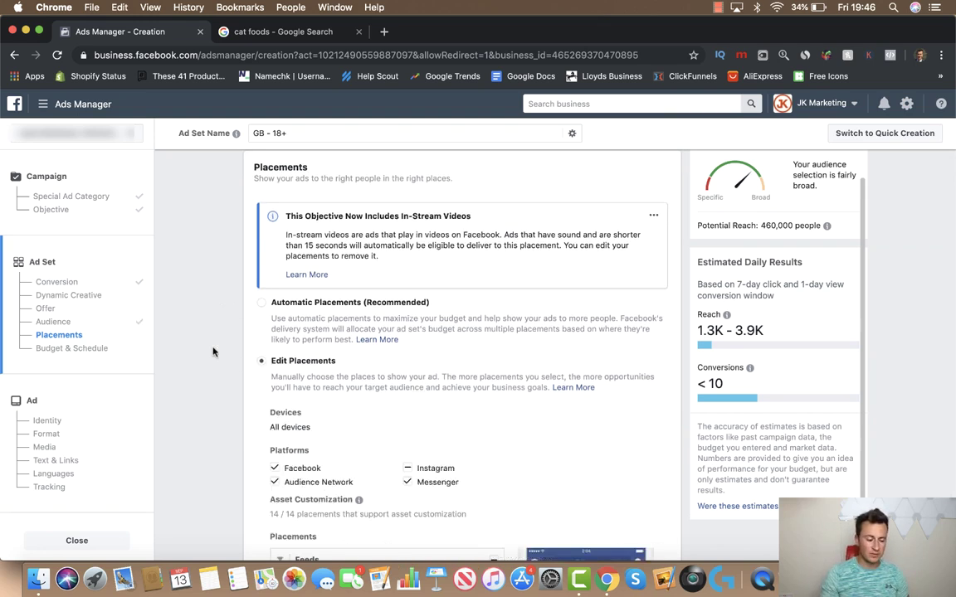
scroll(213, 352, down, 5)
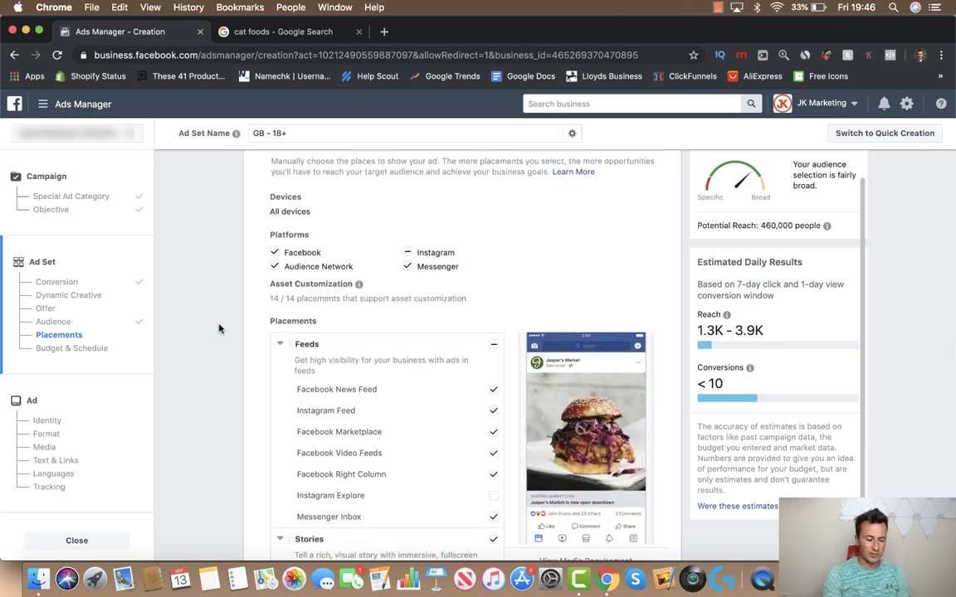
scroll(219, 328, down, 1)
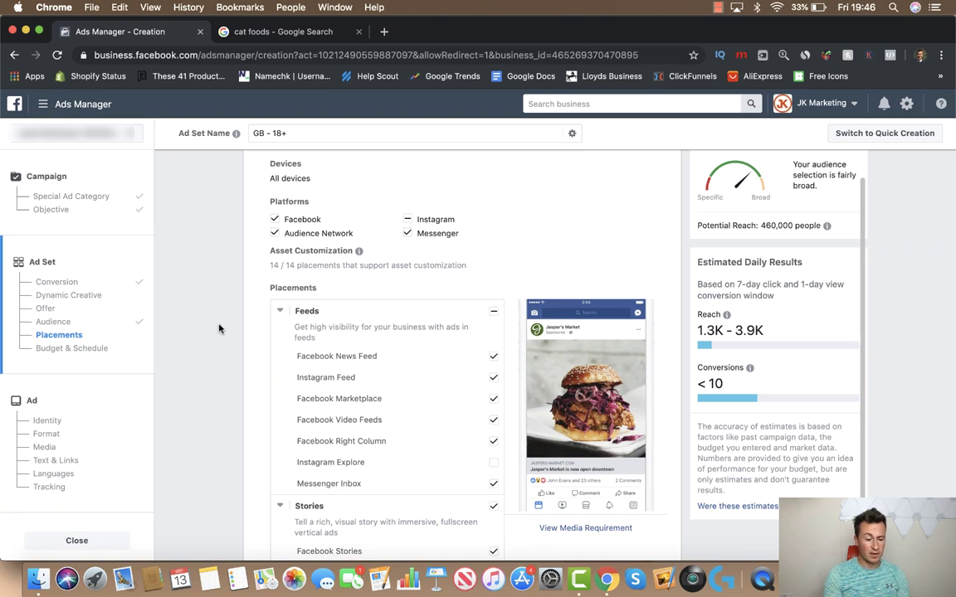
scroll(219, 329, down, 1)
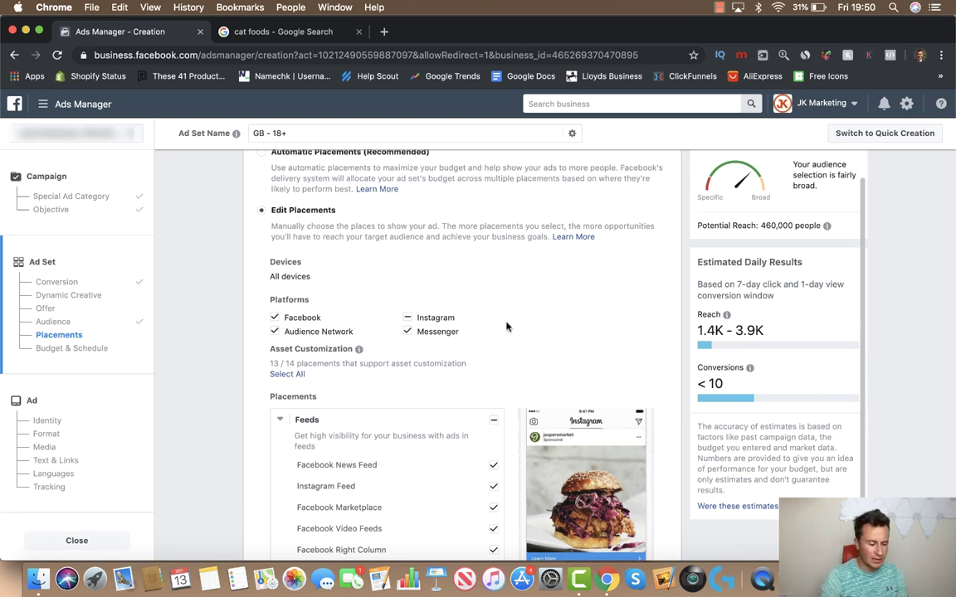
scroll(506, 327, down, 1)
Step: Exclude the Audience Network and Messenger platforms from the placements and fully select Instagram
click(274, 303)
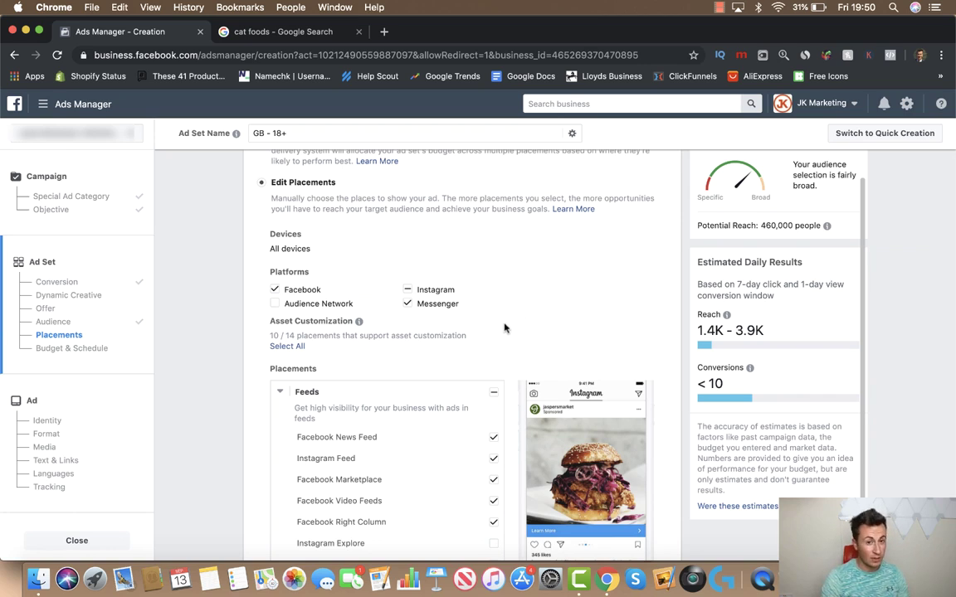
scroll(505, 329, down, 1)
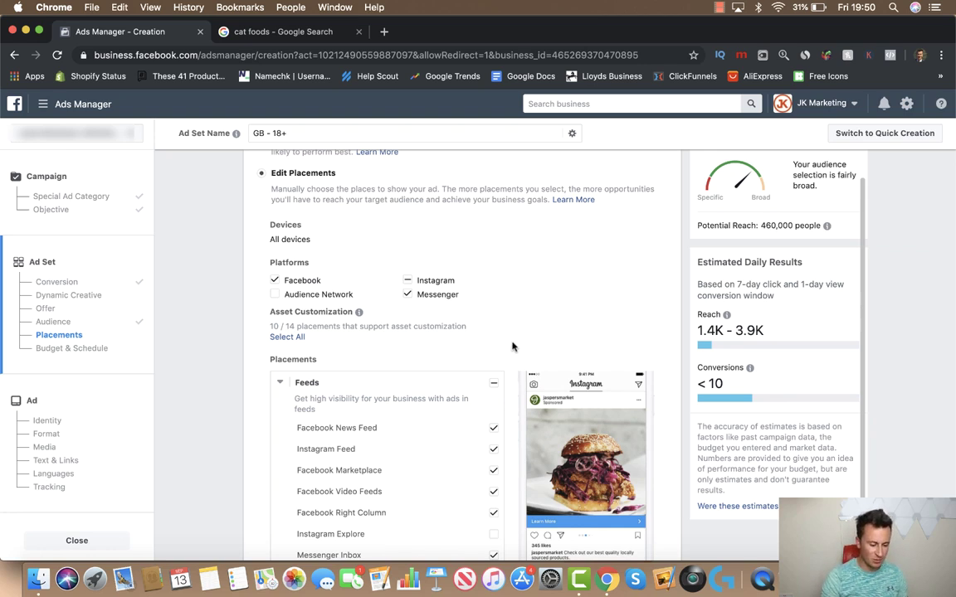
scroll(512, 346, down, 1)
scroll(512, 346, down, 1)
click(407, 278)
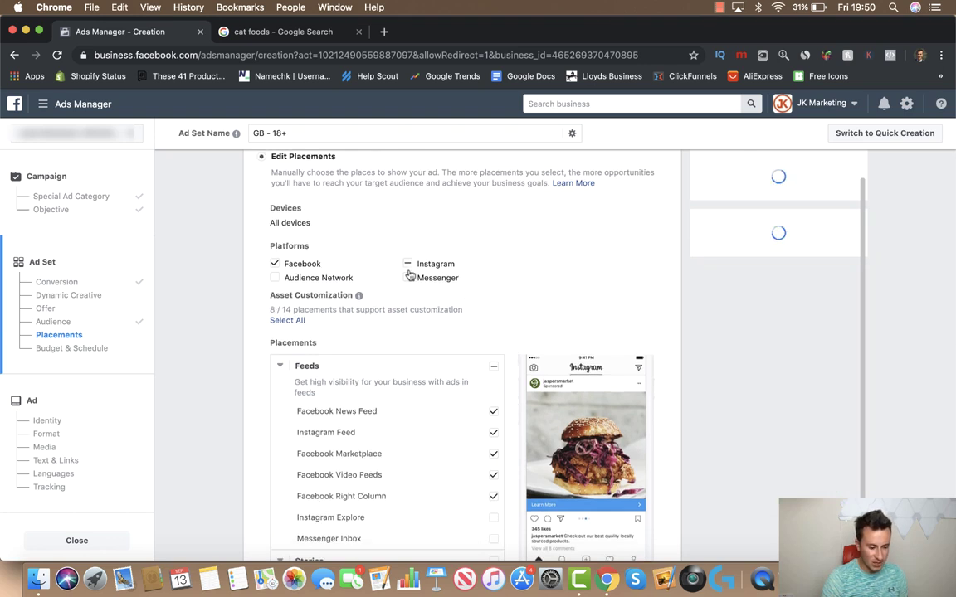
click(407, 264)
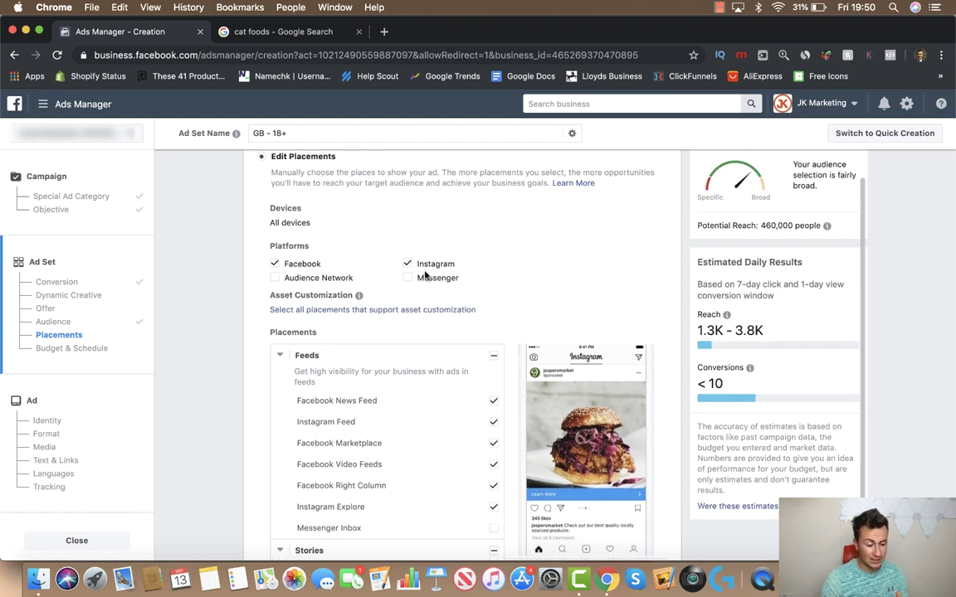
Step: Remove Facebook Marketplace, Facebook Video Feeds, Facebook Right Column and Instagram Explore from the Feeds placements
scroll(510, 328, down, 2)
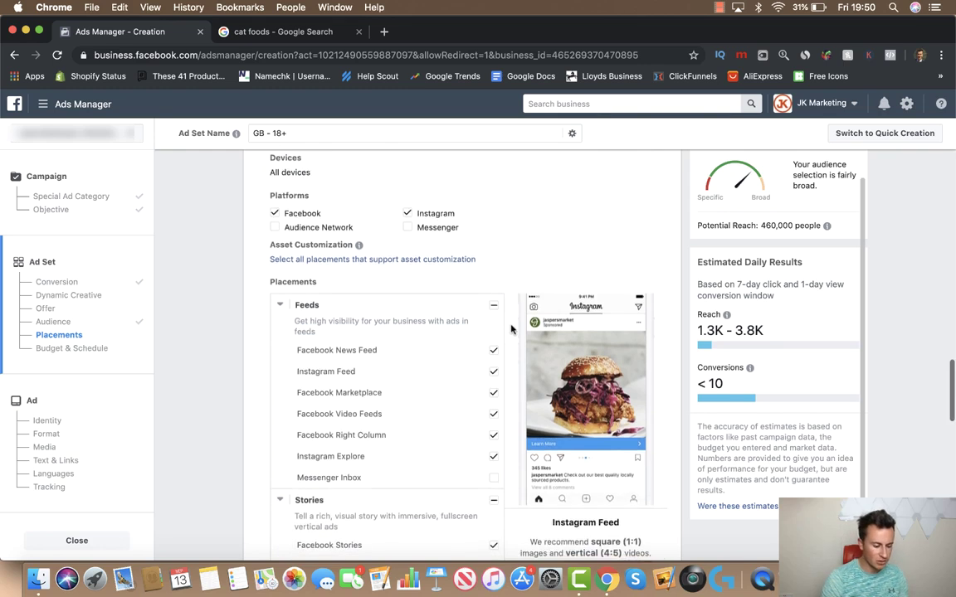
scroll(511, 329, down, 2)
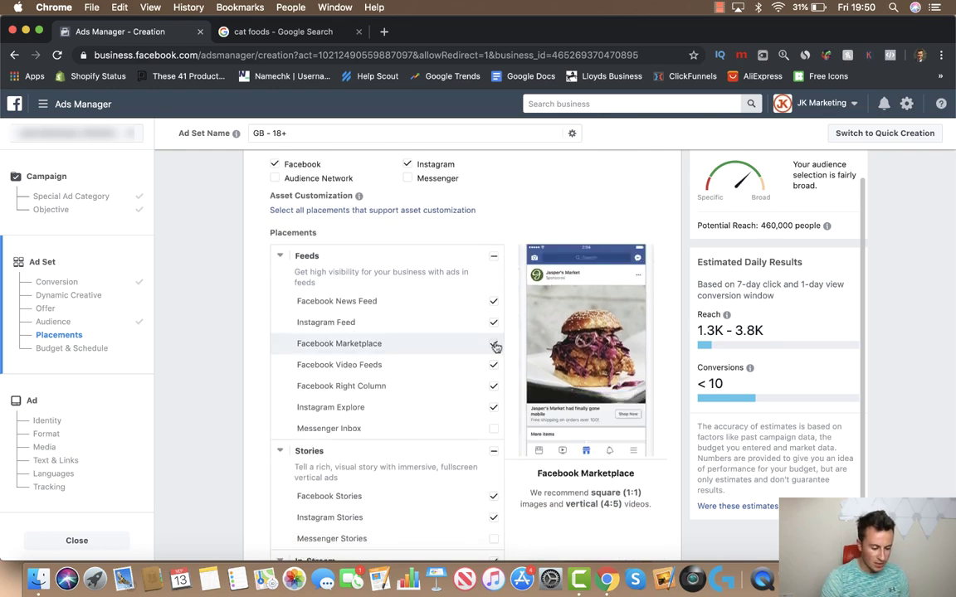
click(495, 347)
click(495, 366)
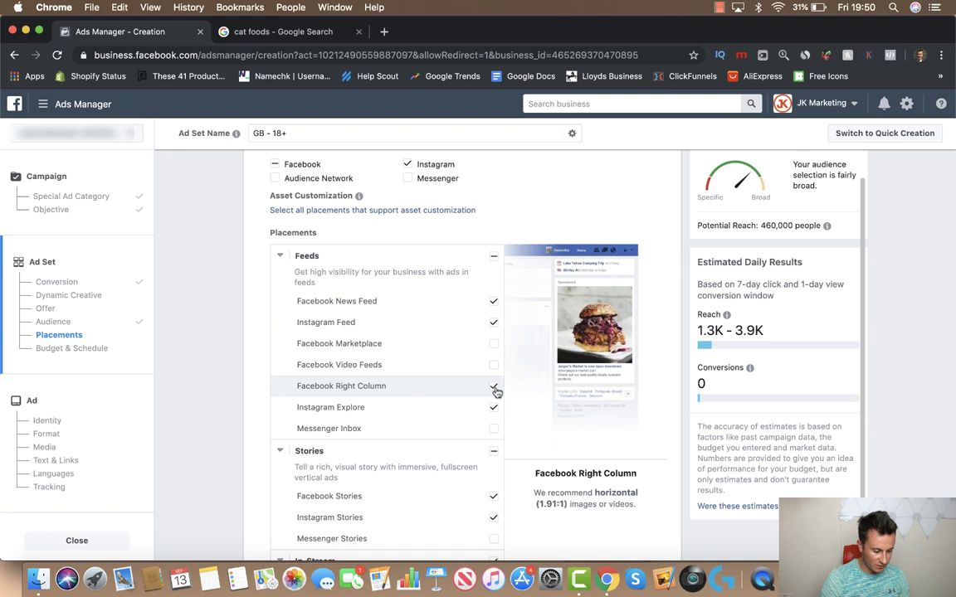
click(493, 387)
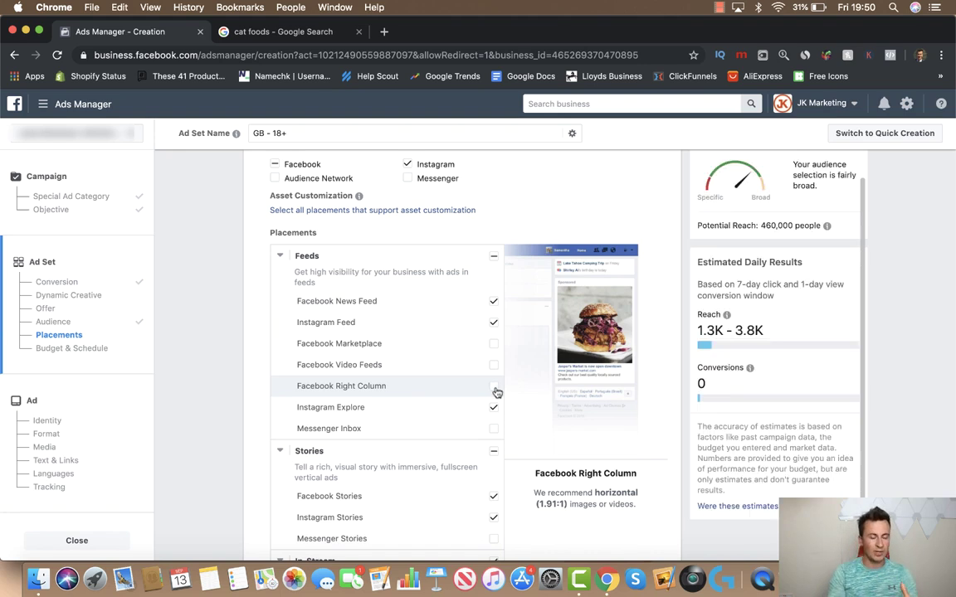
click(496, 409)
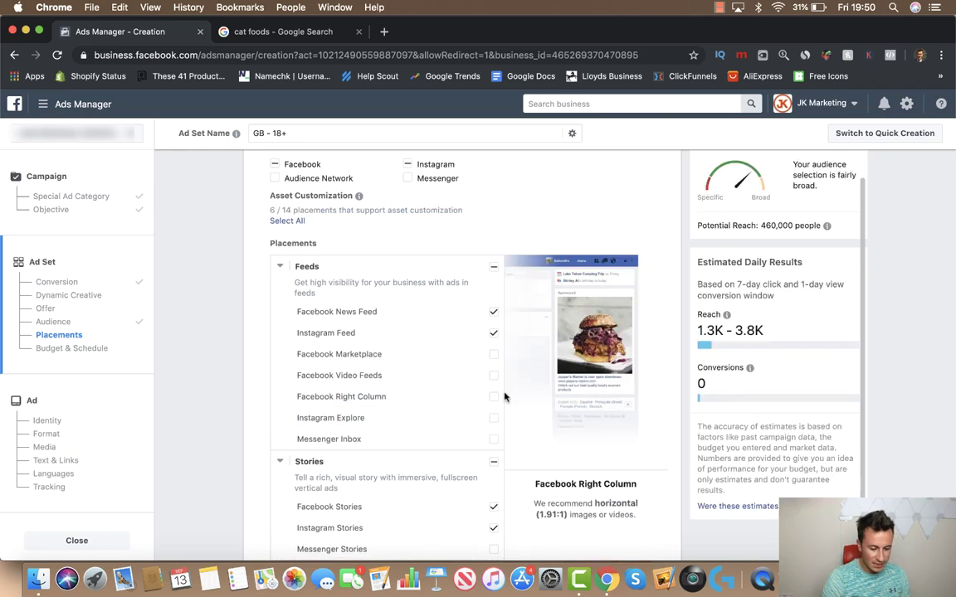
Step: Deselect all Stories, In-Stream and In-Article placements
scroll(515, 382, down, 3)
click(494, 364)
scroll(495, 368, down, 2)
click(494, 303)
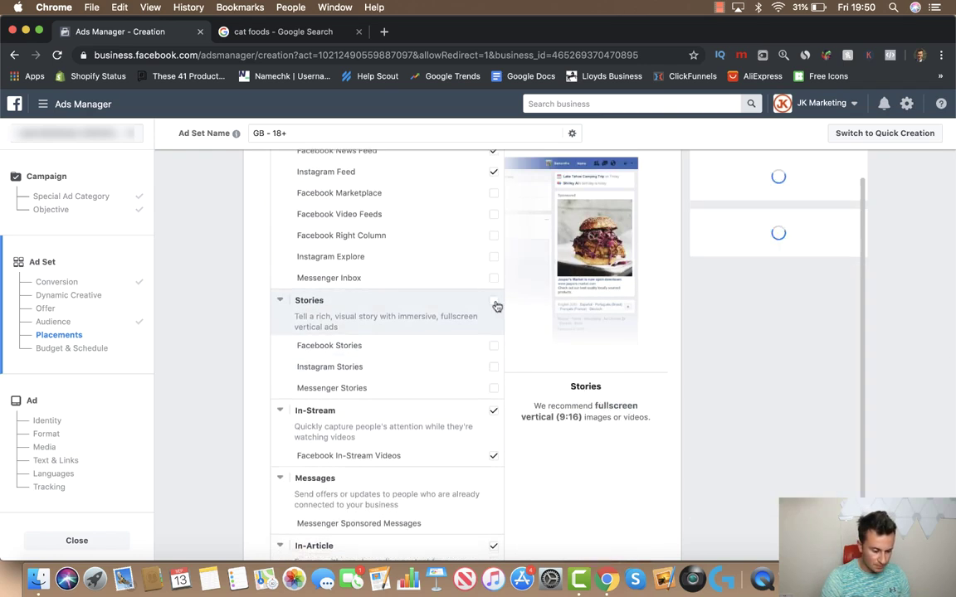
click(494, 411)
scroll(497, 414, down, 2)
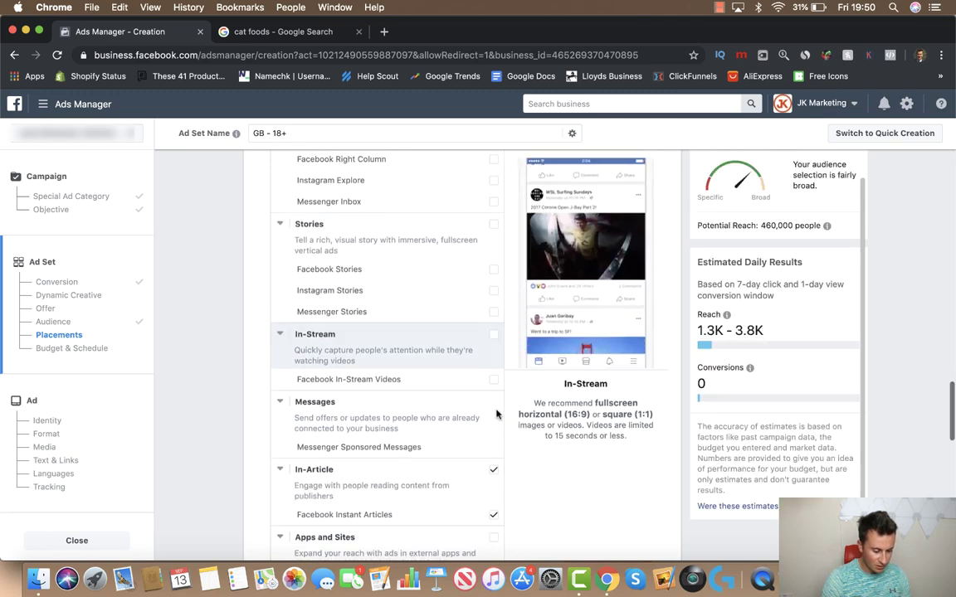
click(495, 468)
scroll(501, 455, down, 3)
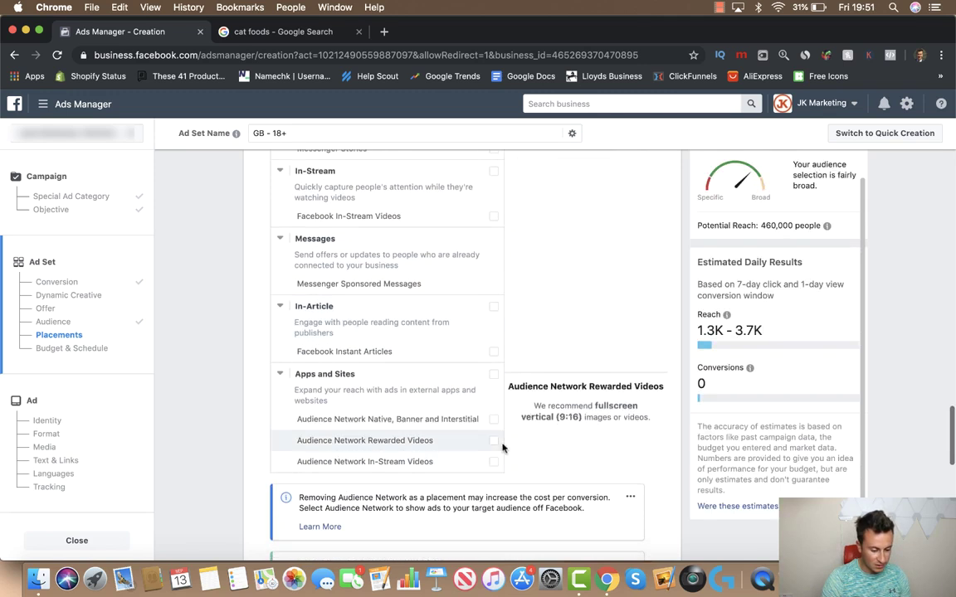
Step: Turn the Facebook News Feed and Instagram Feed placements off and back on to compare the audience reach
scroll(505, 412, up, 6)
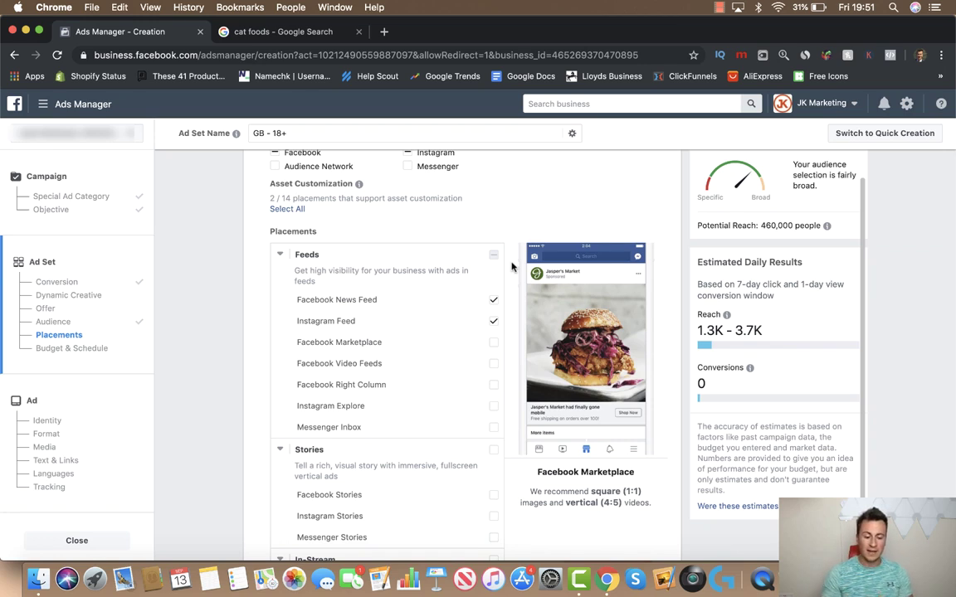
click(494, 301)
click(494, 302)
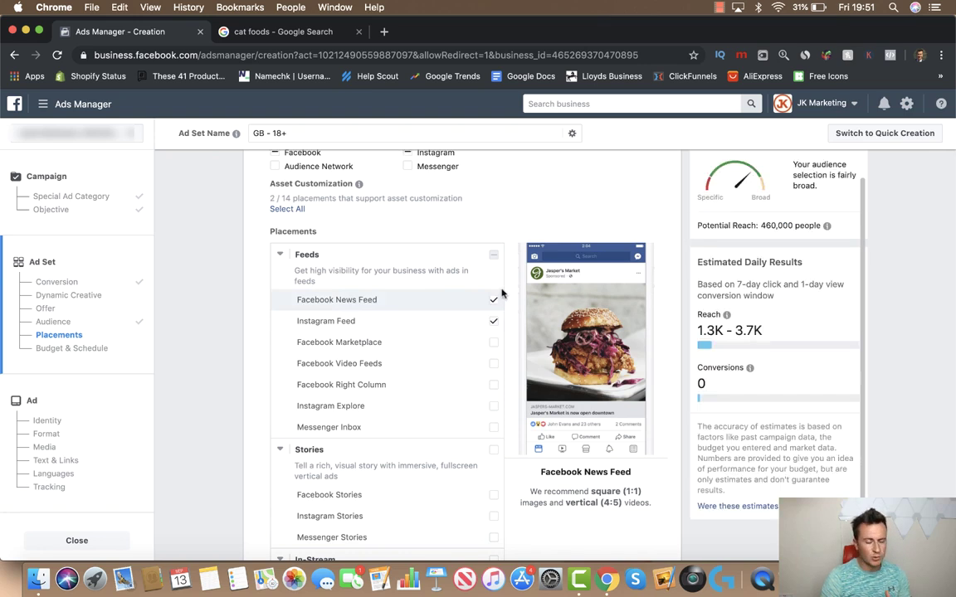
click(494, 322)
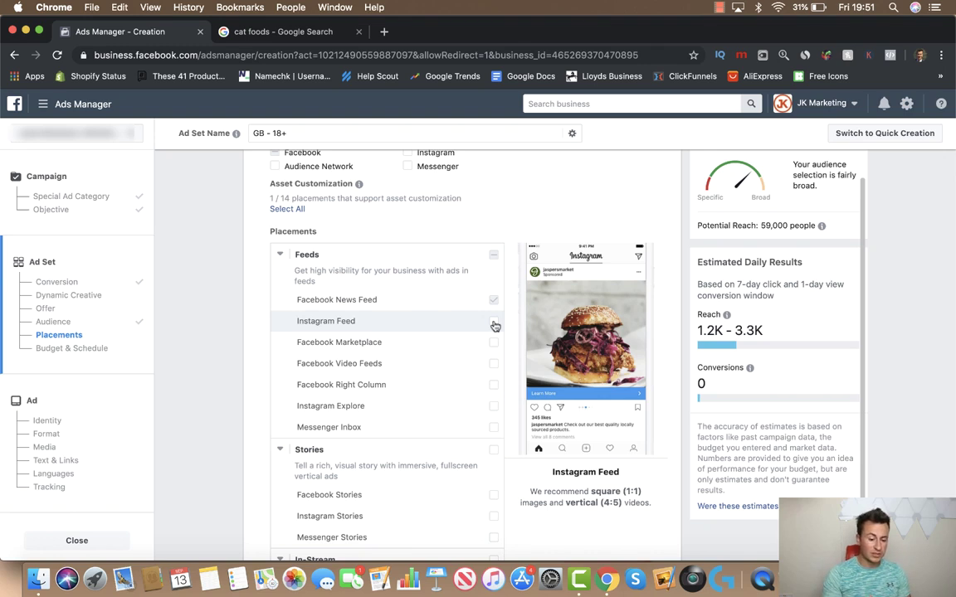
click(493, 321)
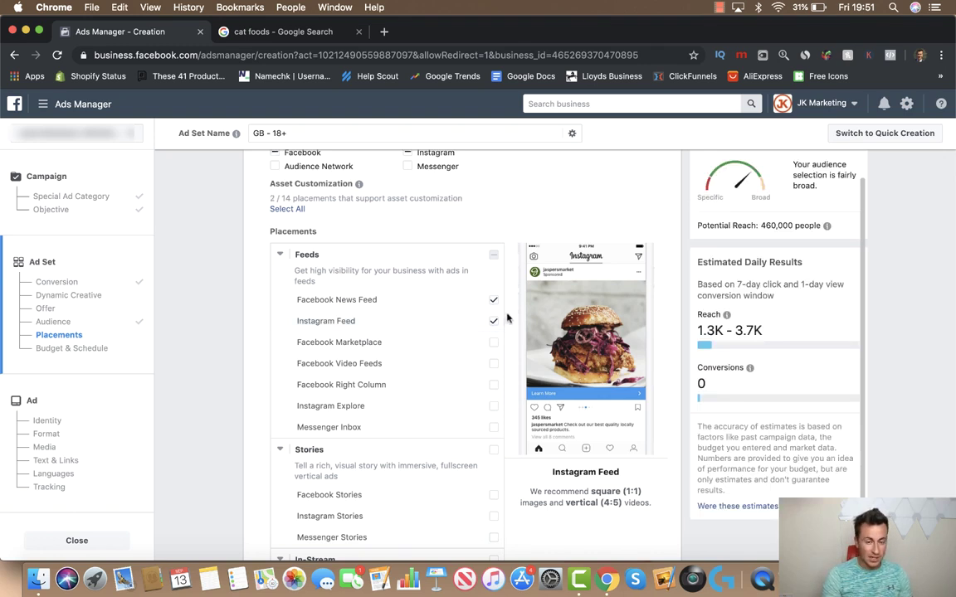
scroll(507, 318, down, 10)
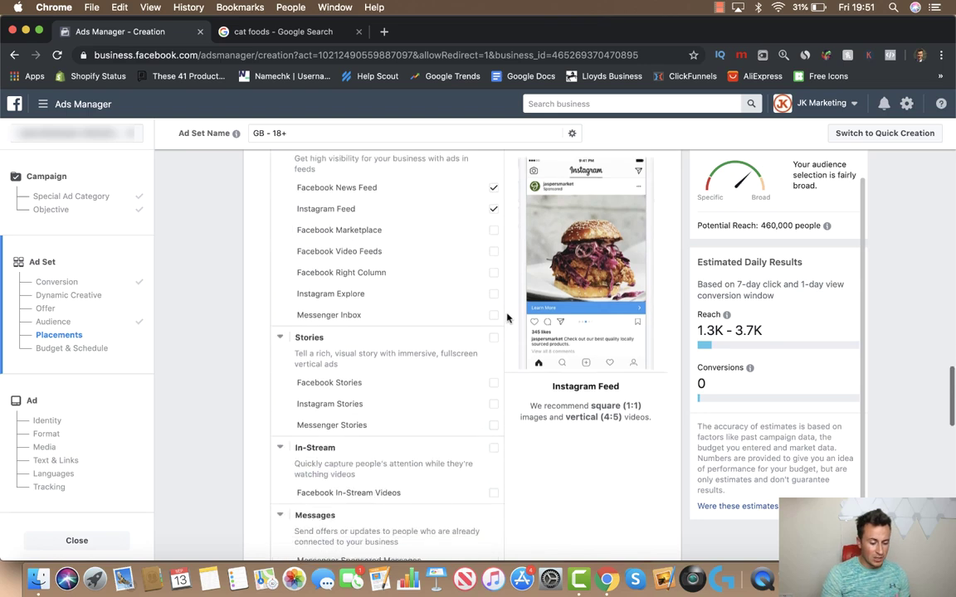
Step: Review the Optimization for Ad Delivery choices in the Budget & Schedule section and keep Conversions
scroll(507, 318, down, 4)
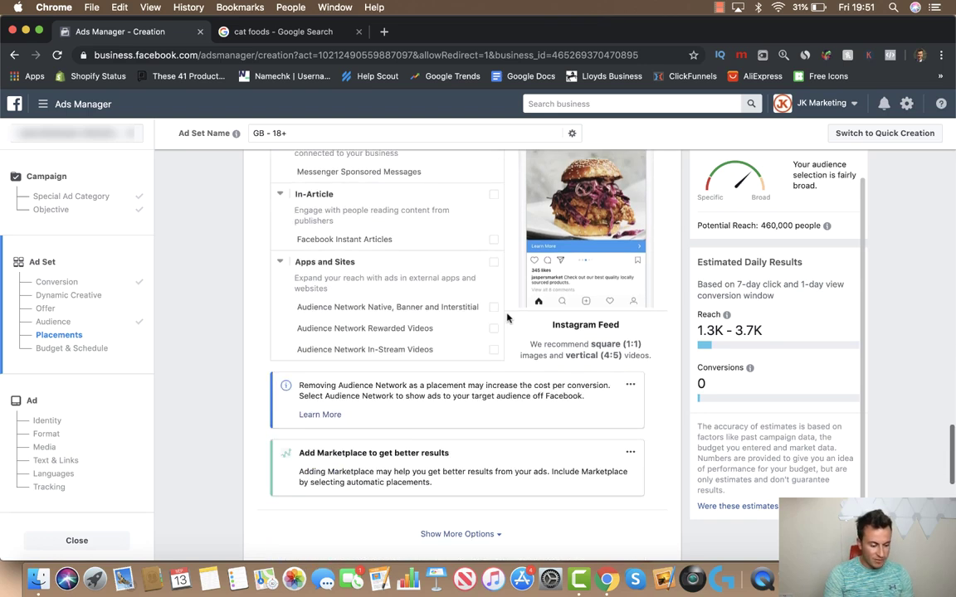
scroll(241, 351, down, 3)
scroll(238, 340, down, 4)
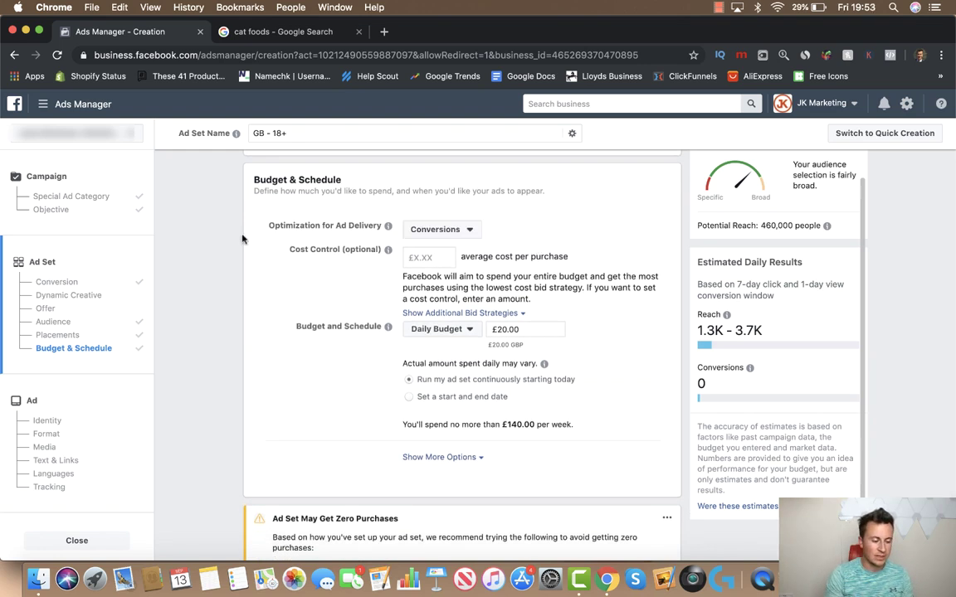
click(440, 229)
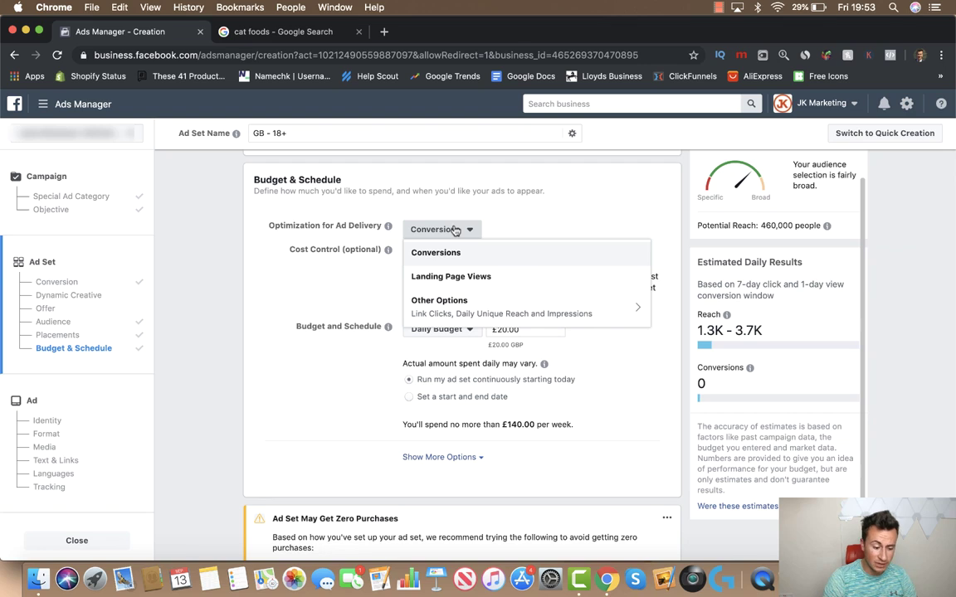
click(475, 214)
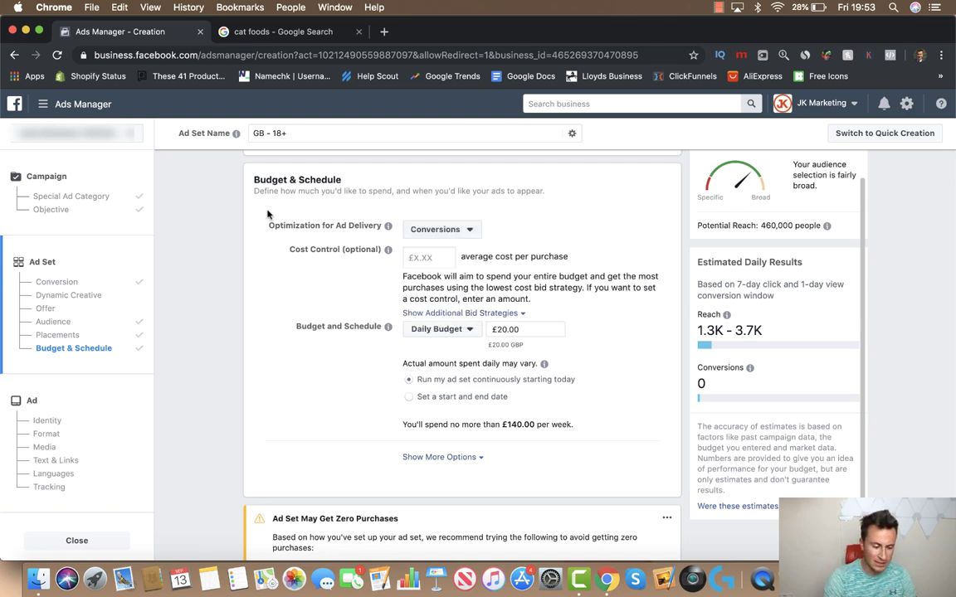
Step: Examine the additional bid strategies under Cost Control and collapse them again
scroll(263, 257, down, 1)
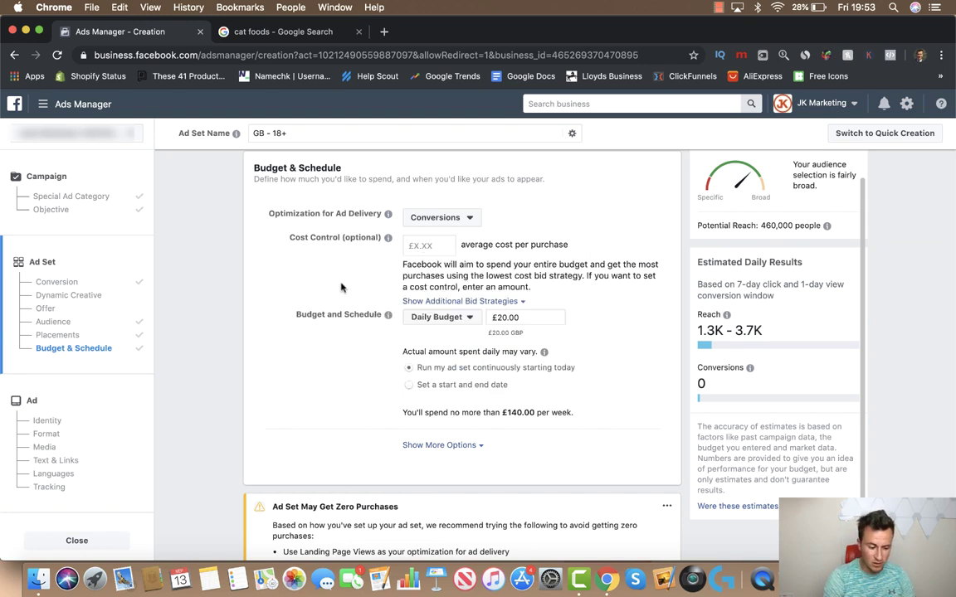
click(455, 302)
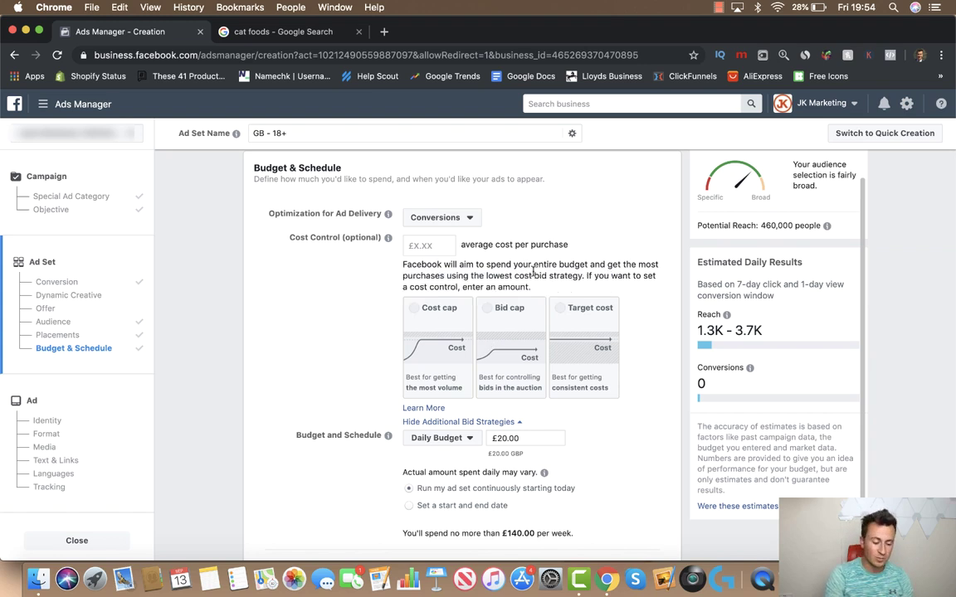
click(508, 421)
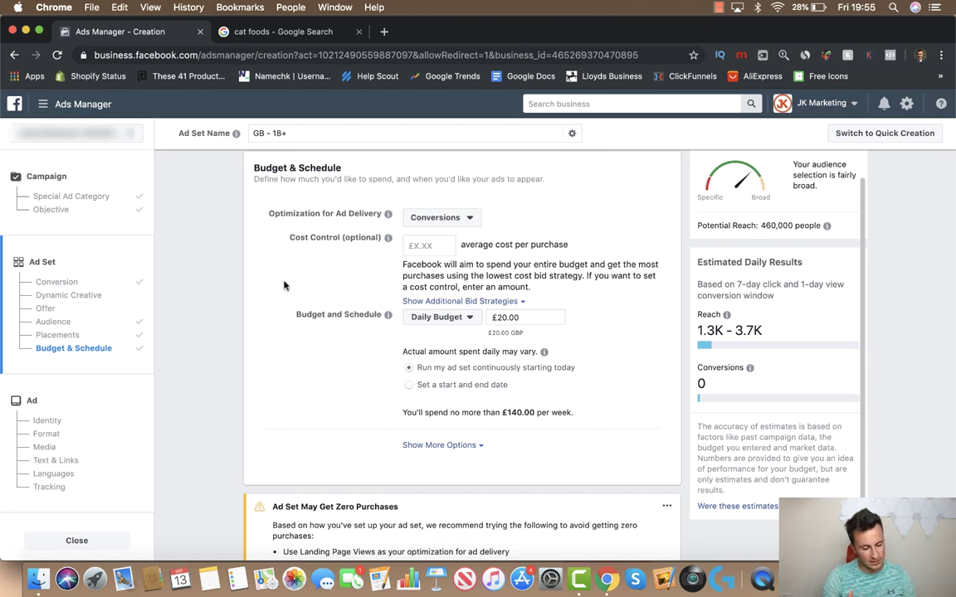
Step: Keep Daily Budget as the budget type and set the amount to £15.00
click(468, 324)
click(450, 335)
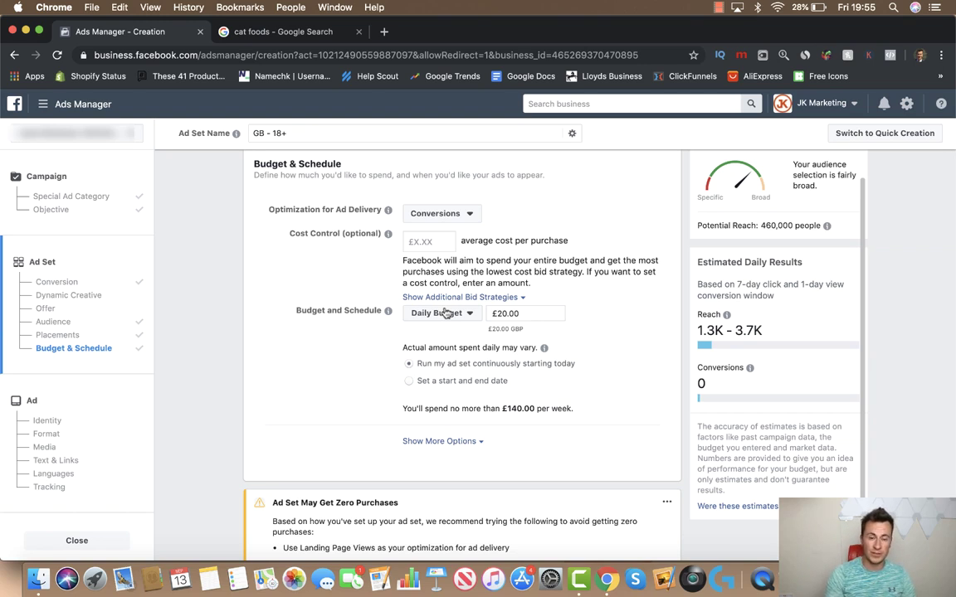
drag(522, 314, 491, 316)
key(BackSpace)
text(15)
click(621, 308)
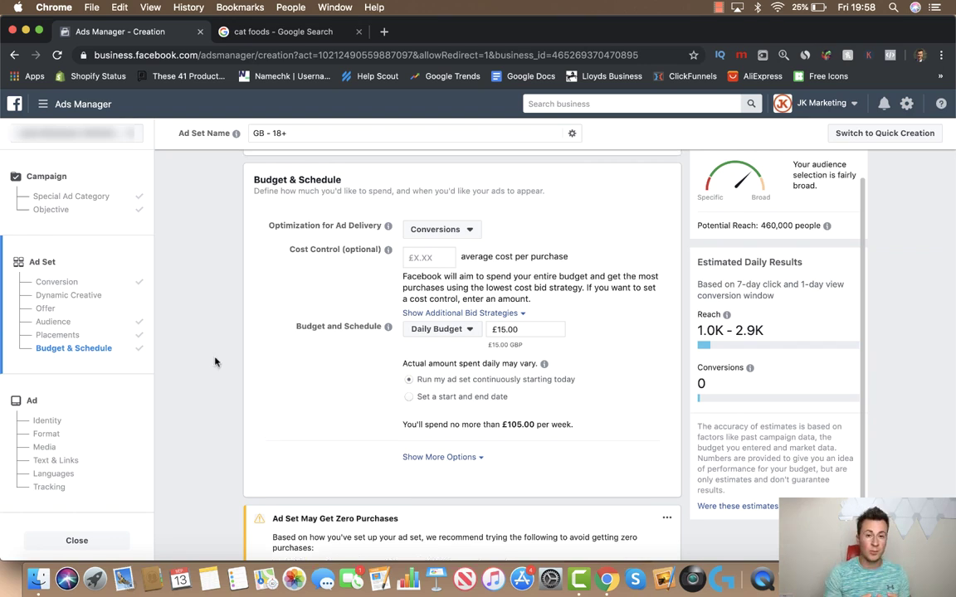
Step: Expand the extra Budget & Schedule options and review the conversion window, charging, ad scheduling and delivery type settings
click(446, 457)
scroll(297, 431, down, 5)
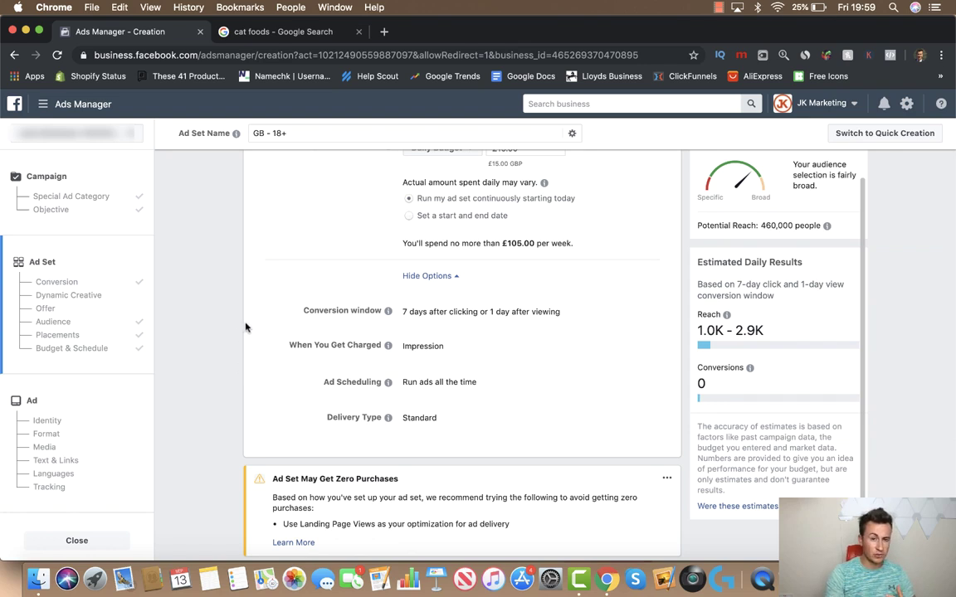
mouse_move(389, 313)
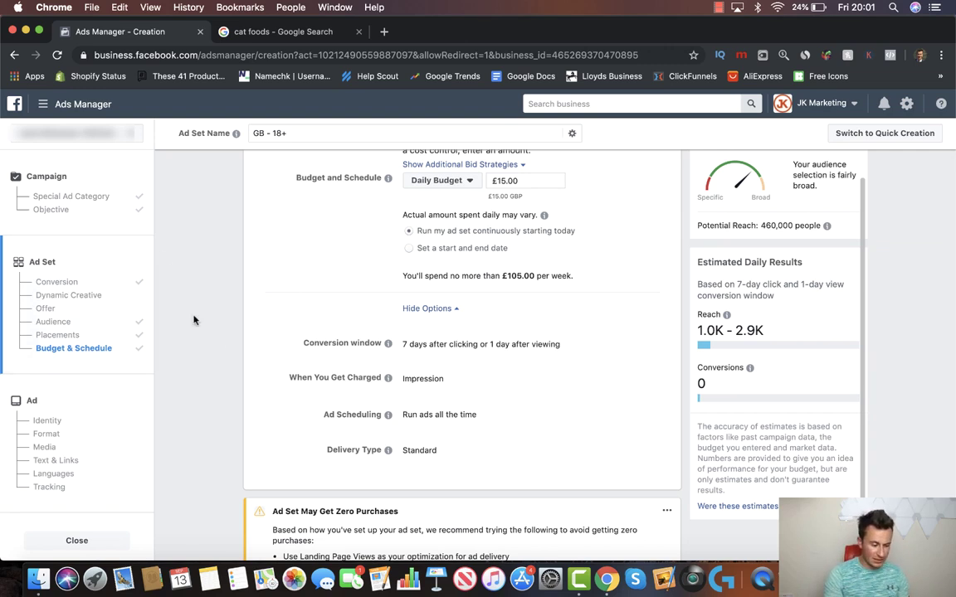
scroll(193, 320, down, 3)
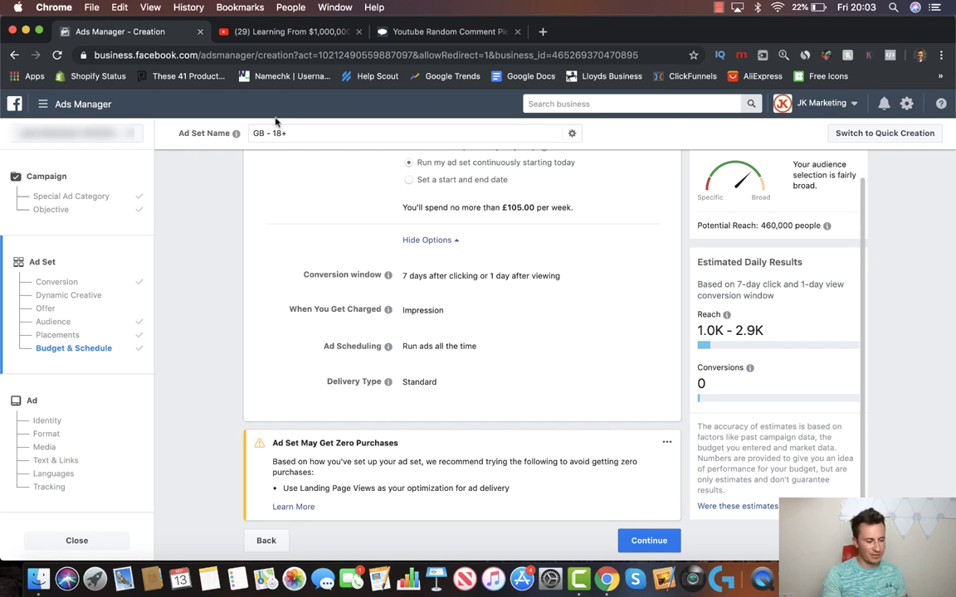
Step: Copy the URL of the open YouTube video and paste it as the video URL in the YouTube Random Comment Picker
click(275, 34)
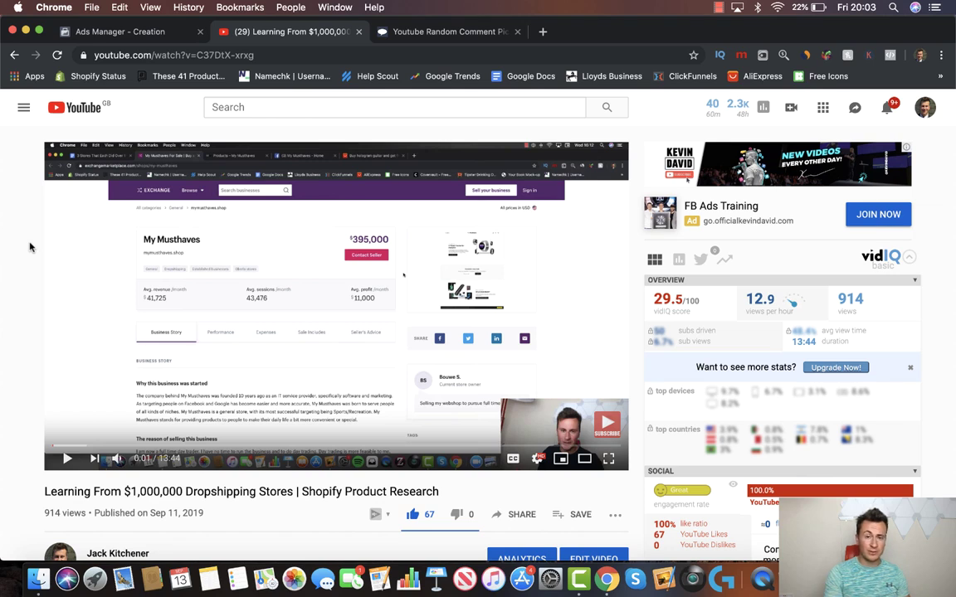
click(181, 56)
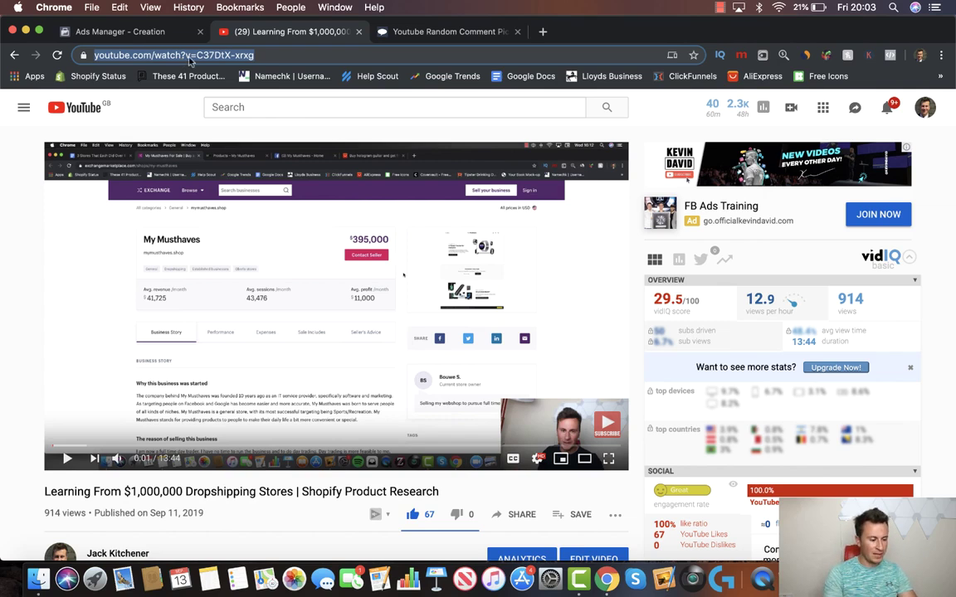
click(440, 32)
click(526, 409)
key(super+v)
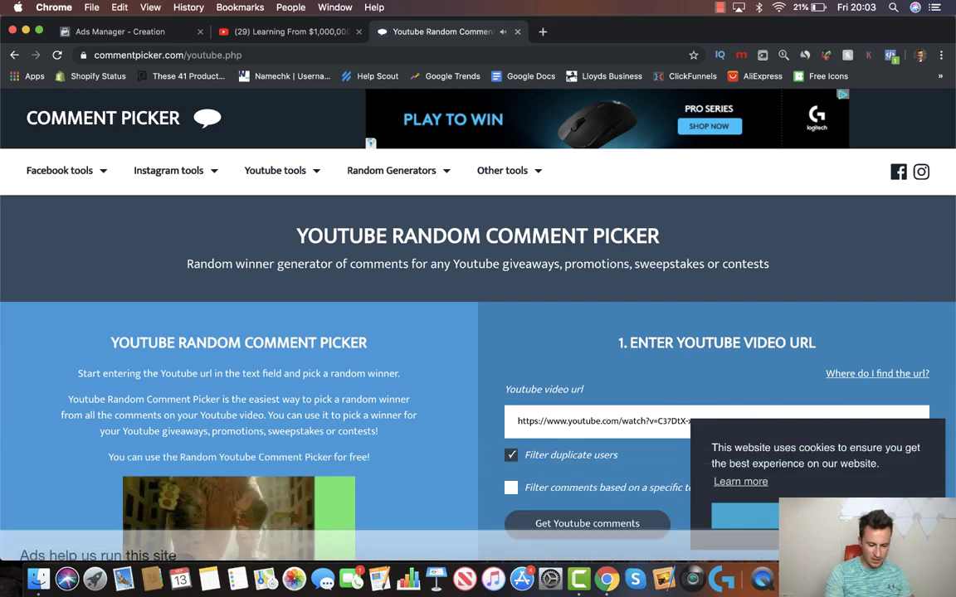
Step: Fetch the video's YouTube comments with duplicate users filtered and run the raffle to pick a random winner
click(572, 523)
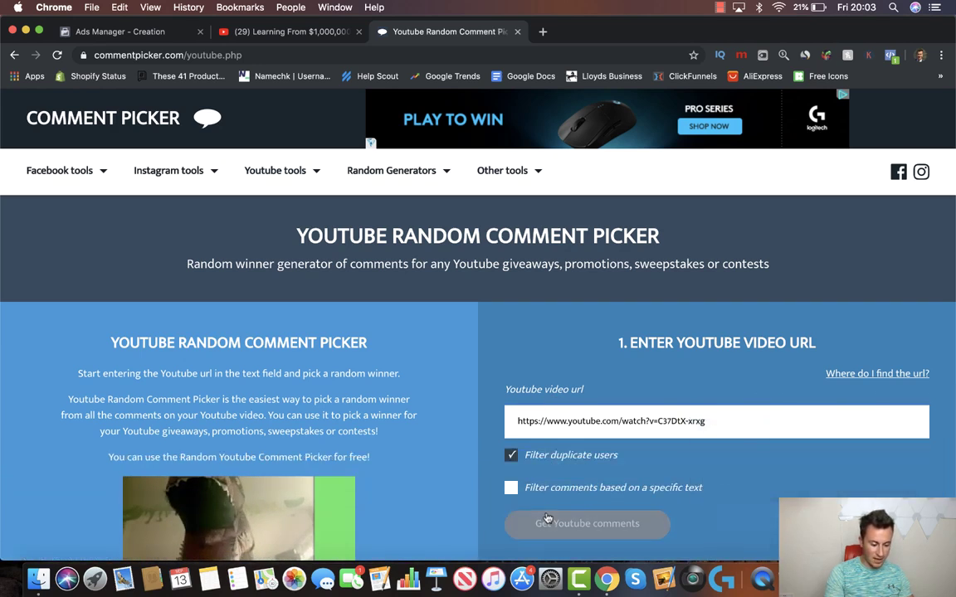
scroll(452, 418, down, 5)
scroll(450, 417, down, 3)
click(238, 396)
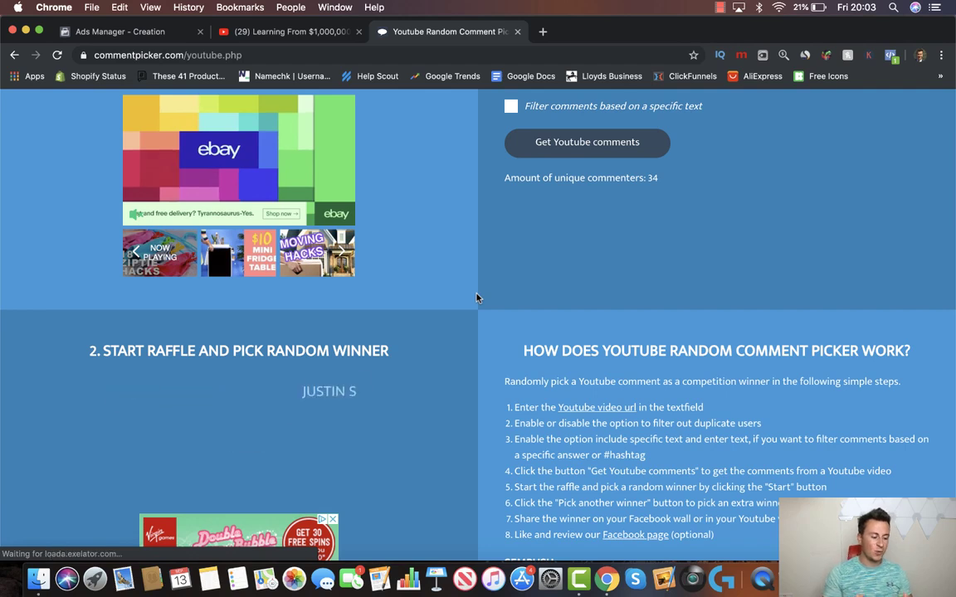
scroll(477, 297, down, 1)
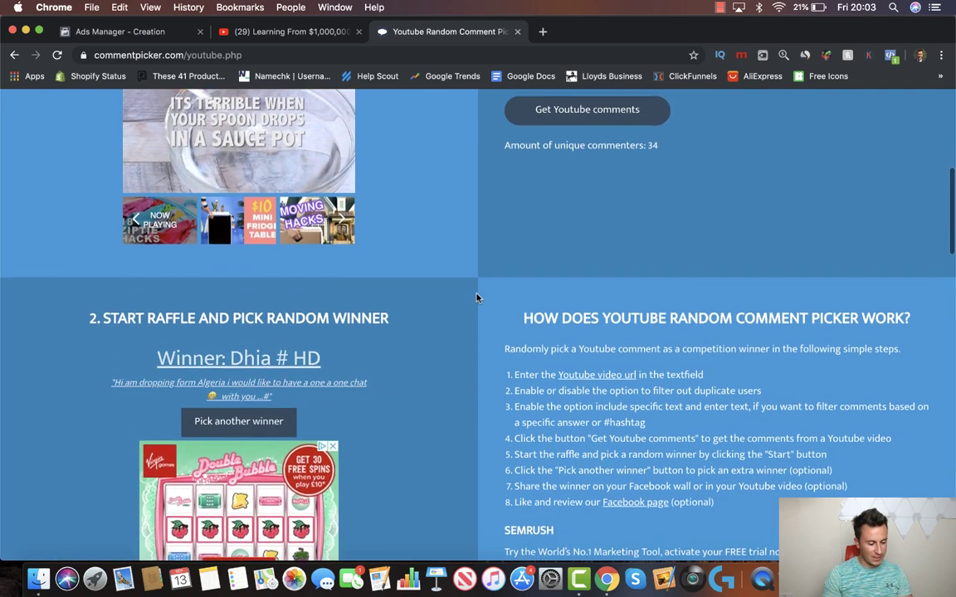